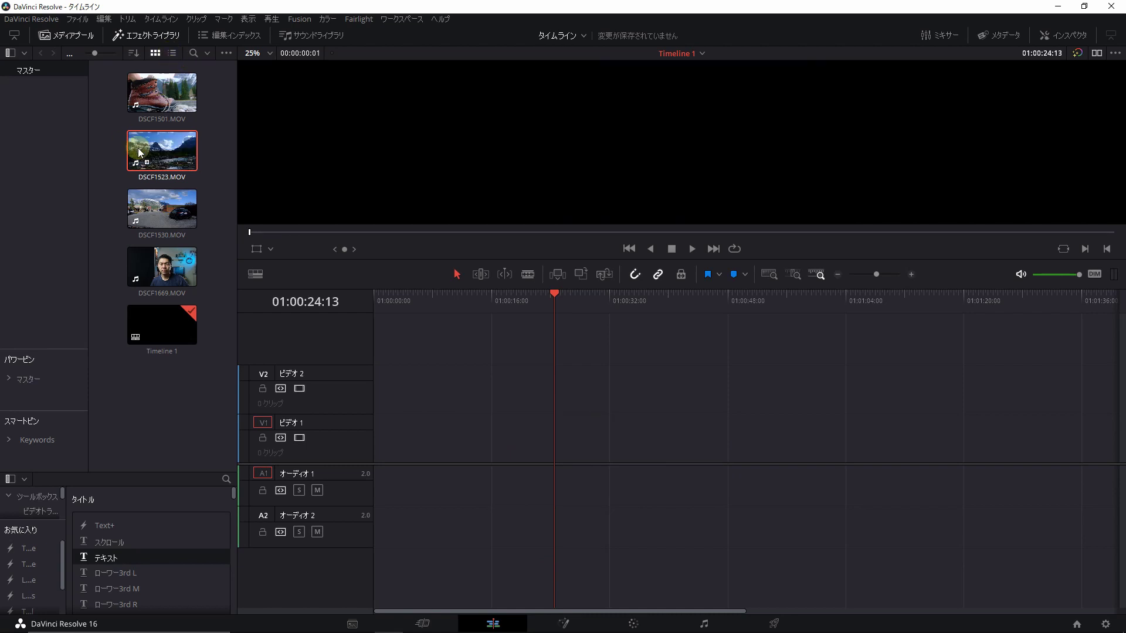
Place DSCF1523.MOV's video only on V1 and move it later to leave room before it.
{"action": "mouse_move", "coordinate": [140, 152]}
{"action": "left_mouse_down"}
{"action": "mouse_move", "coordinate": [411, 483]}
{"action": "mouse_move", "coordinate": [380, 484]}
{"action": "mouse_move", "coordinate": [664, 215]}
{"action": "left_mouse_up"}
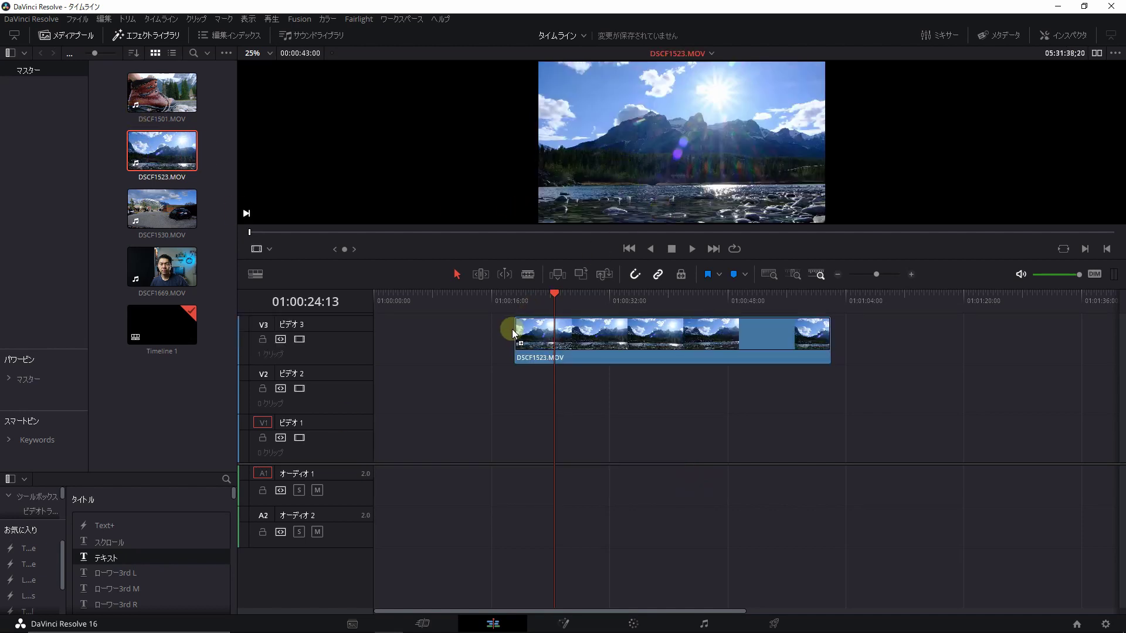
{"action": "mouse_move", "coordinate": [664, 215]}
{"action": "left_mouse_down"}
{"action": "mouse_move", "coordinate": [400, 438]}
{"action": "mouse_move", "coordinate": [378, 438]}
{"action": "left_mouse_up"}
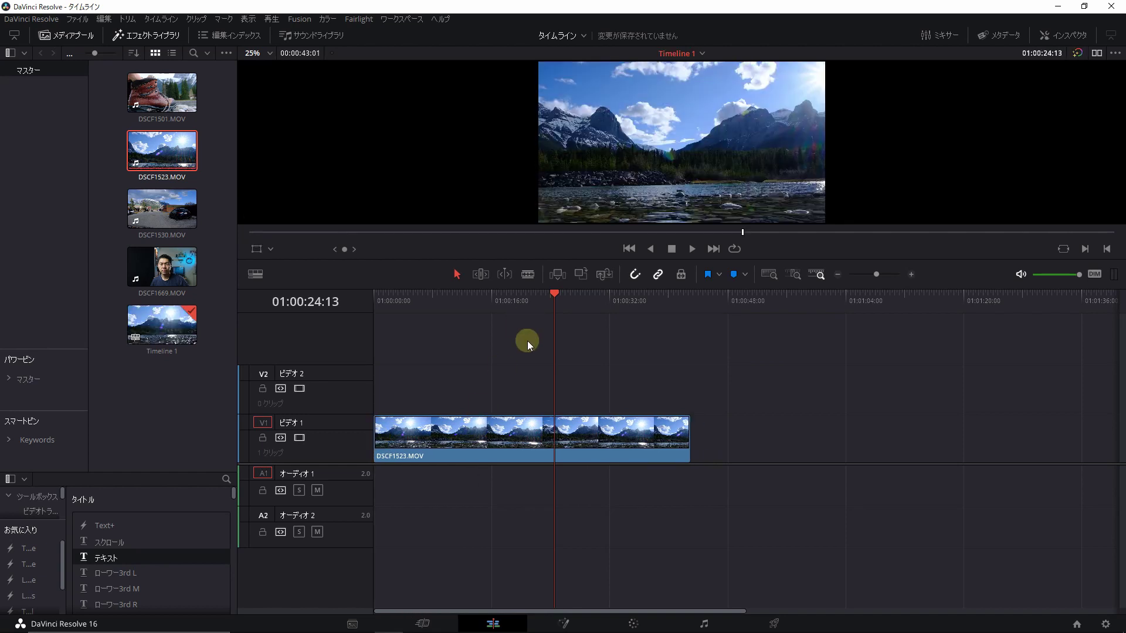
{"action": "left_click", "coordinate": [441, 448]}
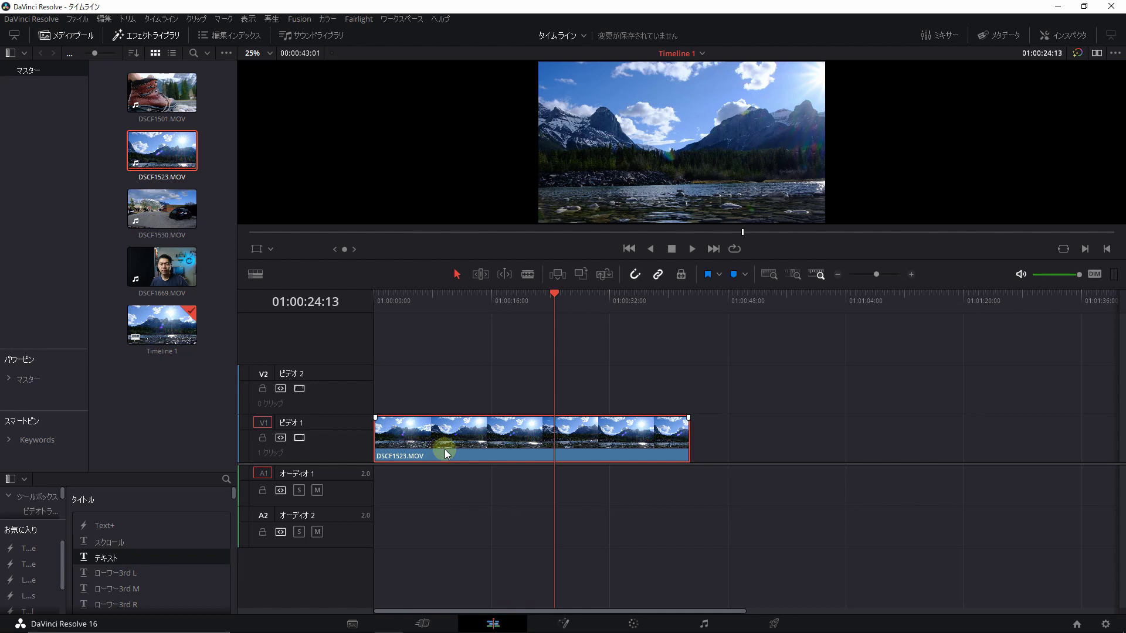
{"action": "left_click_drag", "start_coordinate": [445, 450], "coordinate": [728, 452]}
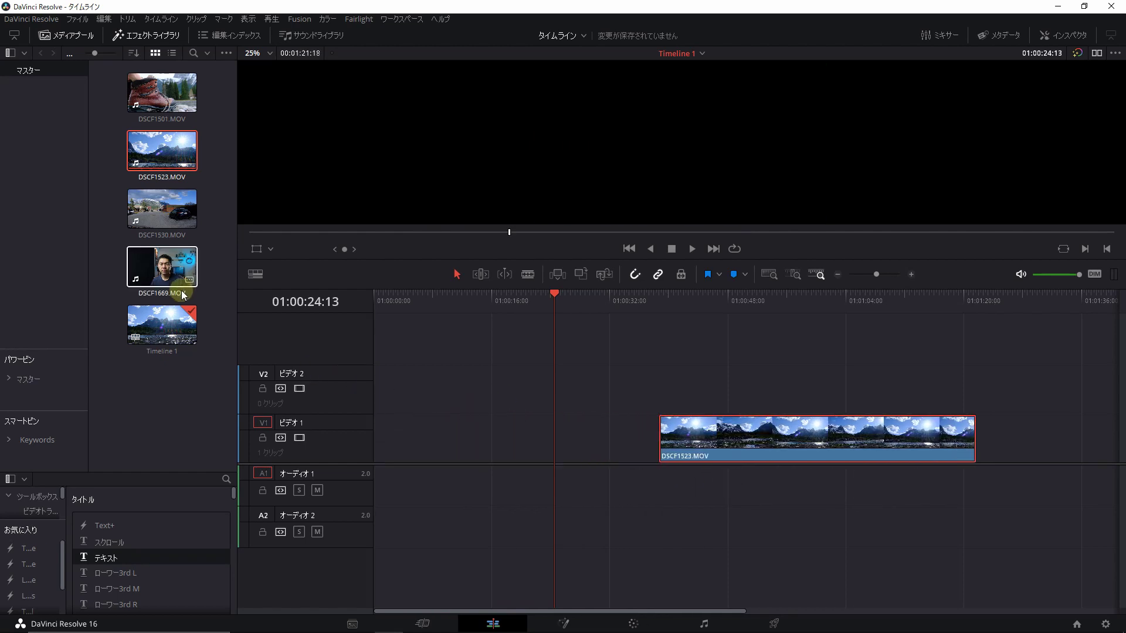
Put DSCF1669.MOV's video ahead of DSCF1523.MOV and trim the second DSCF1669 clip shorter during playback.
{"action": "left_click_drag", "start_coordinate": [146, 263], "coordinate": [542, 181]}
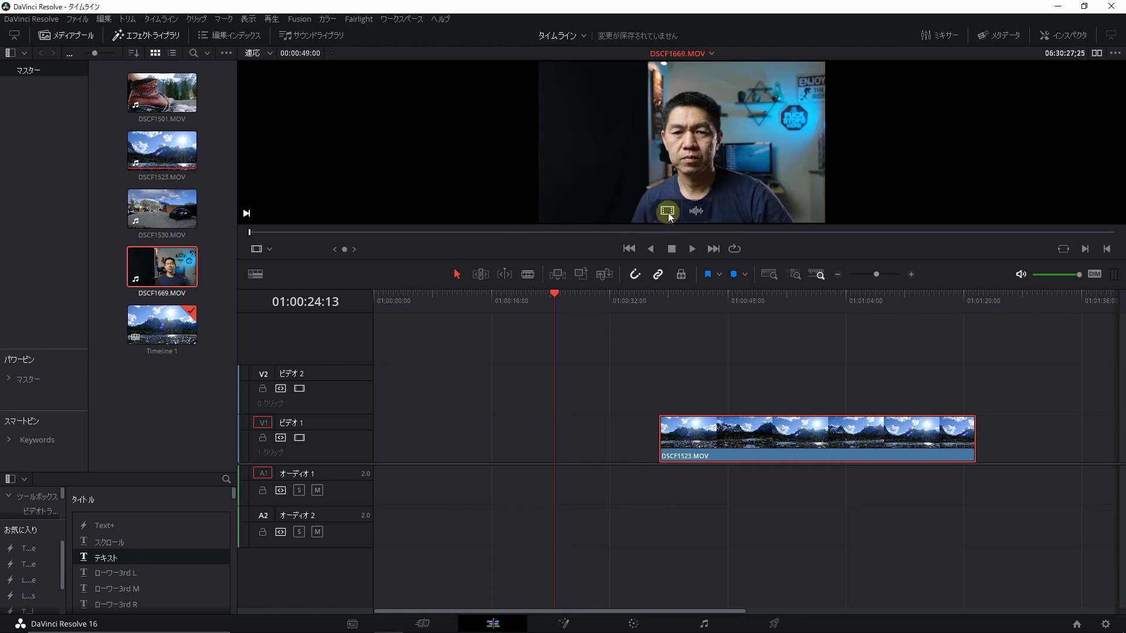
{"action": "mouse_move", "coordinate": [649, 221]}
{"action": "left_mouse_down"}
{"action": "mouse_move", "coordinate": [366, 462]}
{"action": "mouse_move", "coordinate": [387, 461]}
{"action": "left_mouse_up"}
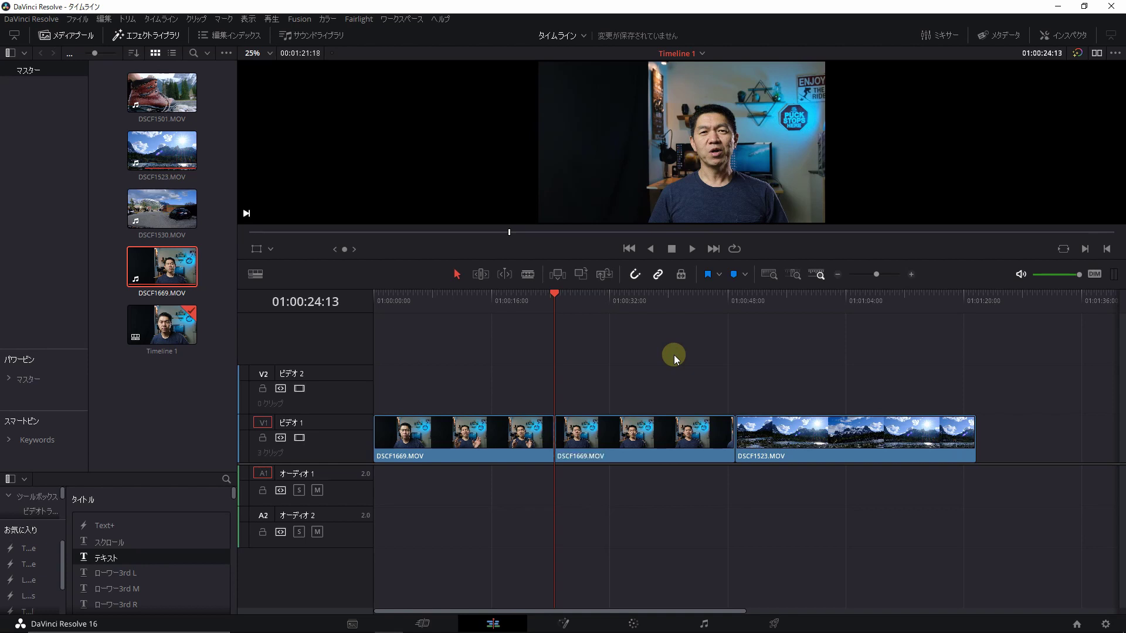
{"action": "key", "text": "space"}
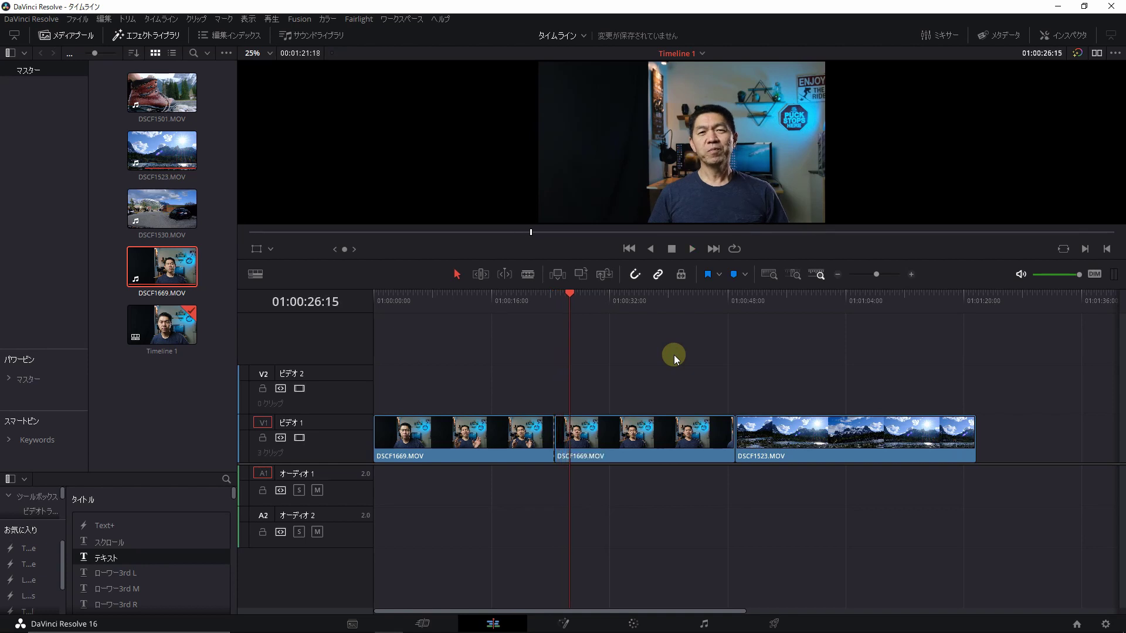
{"action": "key", "text": "j"}
{"action": "key", "text": "l"}
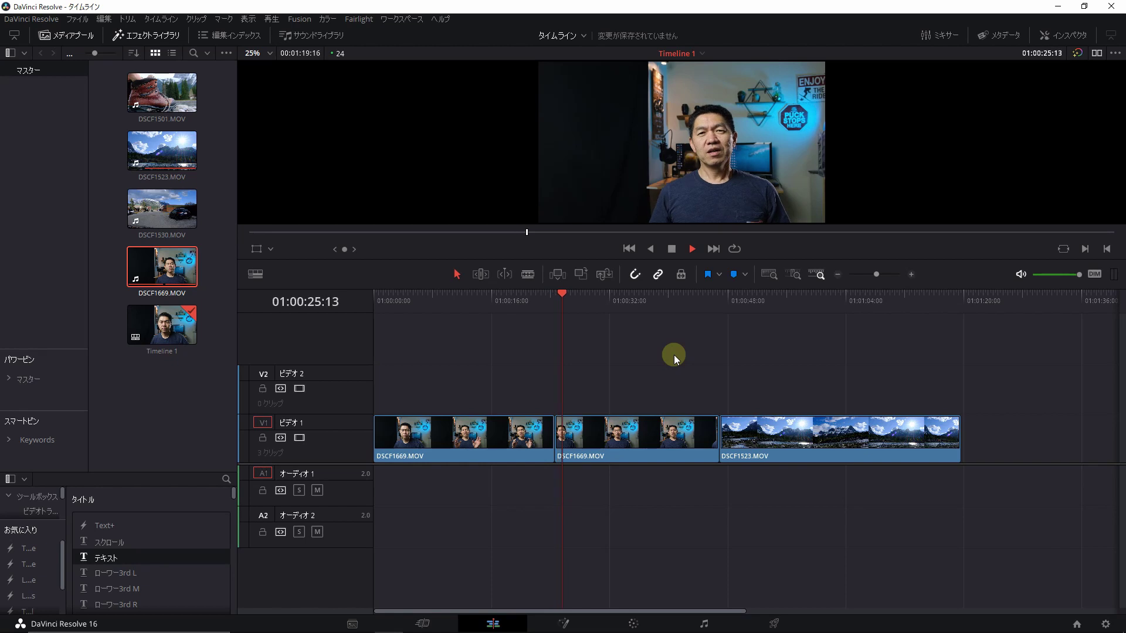
{"action": "key", "text": "j"}
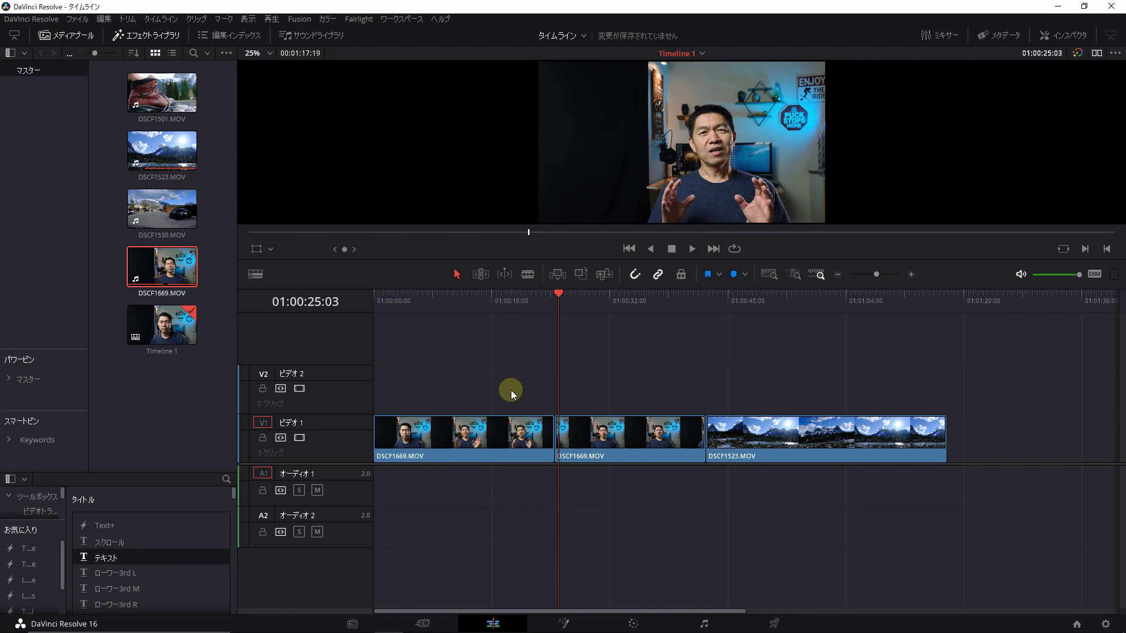
Marquee-select all three clips on V1 and delete them.
{"action": "left_click_drag", "start_coordinate": [511, 399], "coordinate": [780, 479]}
{"action": "key", "text": "Delete"}
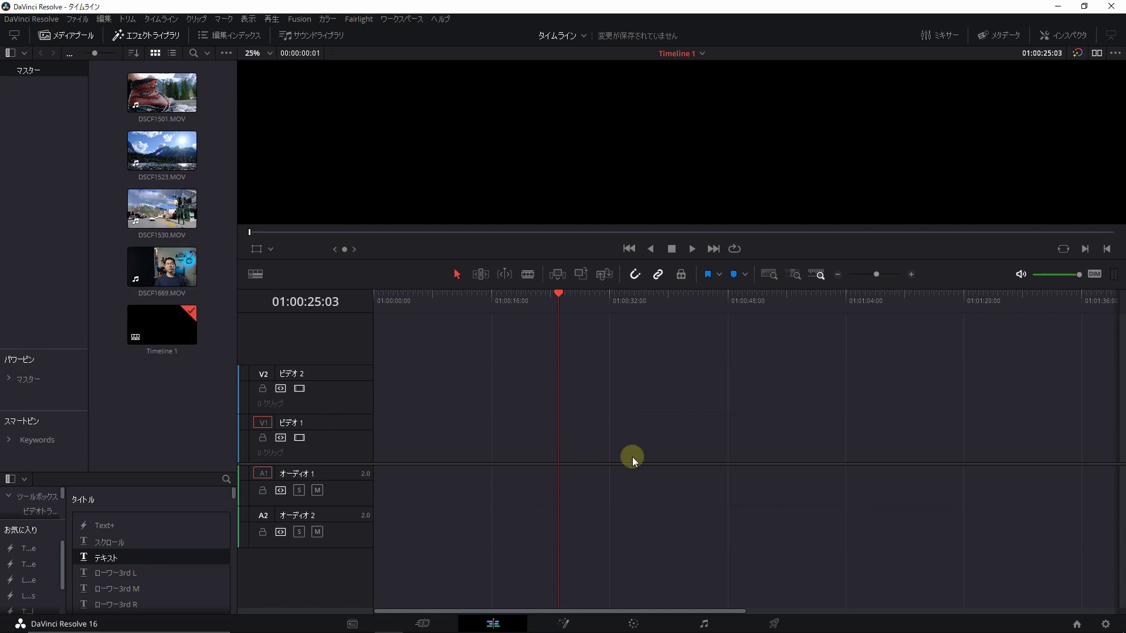
Rename Timeline 1 in the media pool to 'opening'.
{"action": "left_click", "coordinate": [156, 357]}
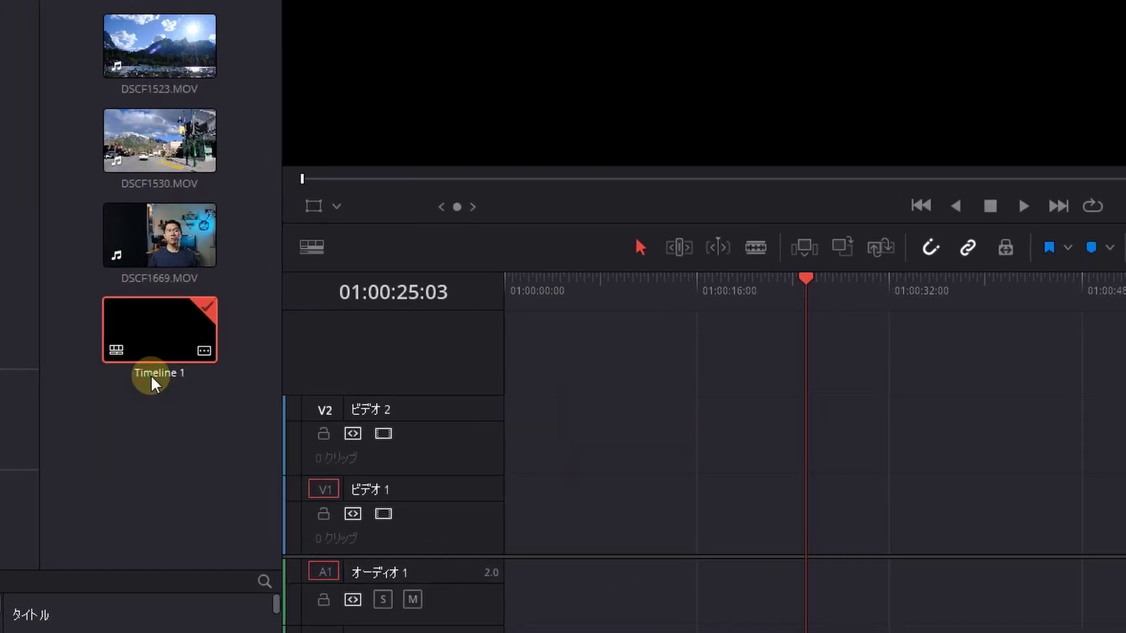
{"action": "left_click", "coordinate": [150, 374]}
{"action": "key", "text": "BackSpace"}
{"action": "type", "text": "opening"}
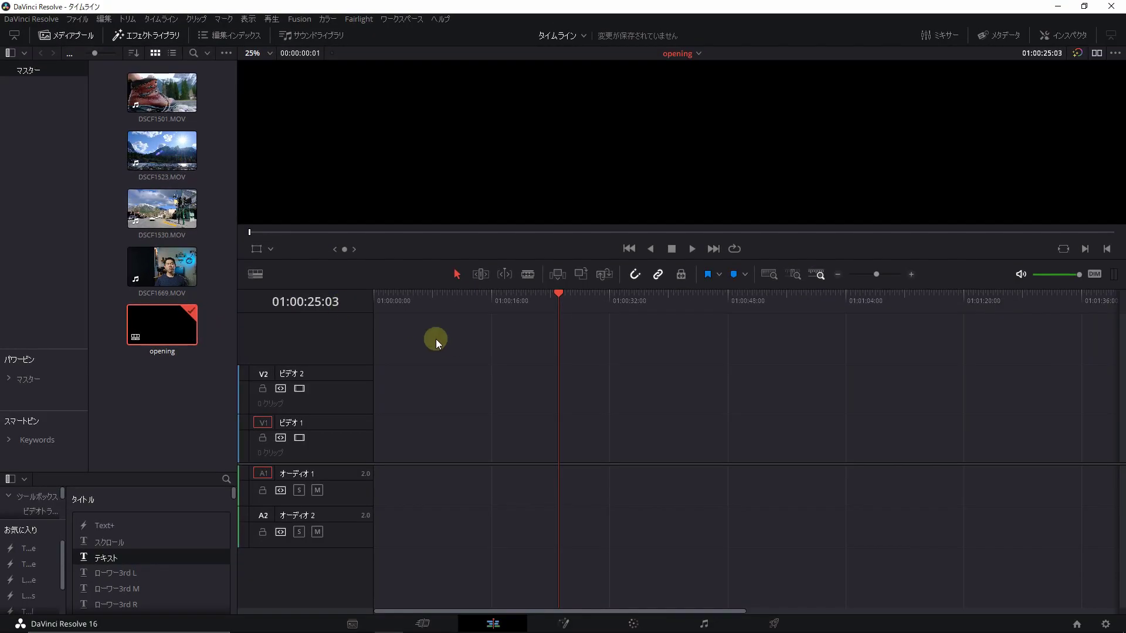
Place DSCF1669.MOV's video alone at the start of V1 and park the playhead at 01:00:11:14.
{"action": "left_click", "coordinate": [167, 271]}
{"action": "double_click", "coordinate": [166, 271]}
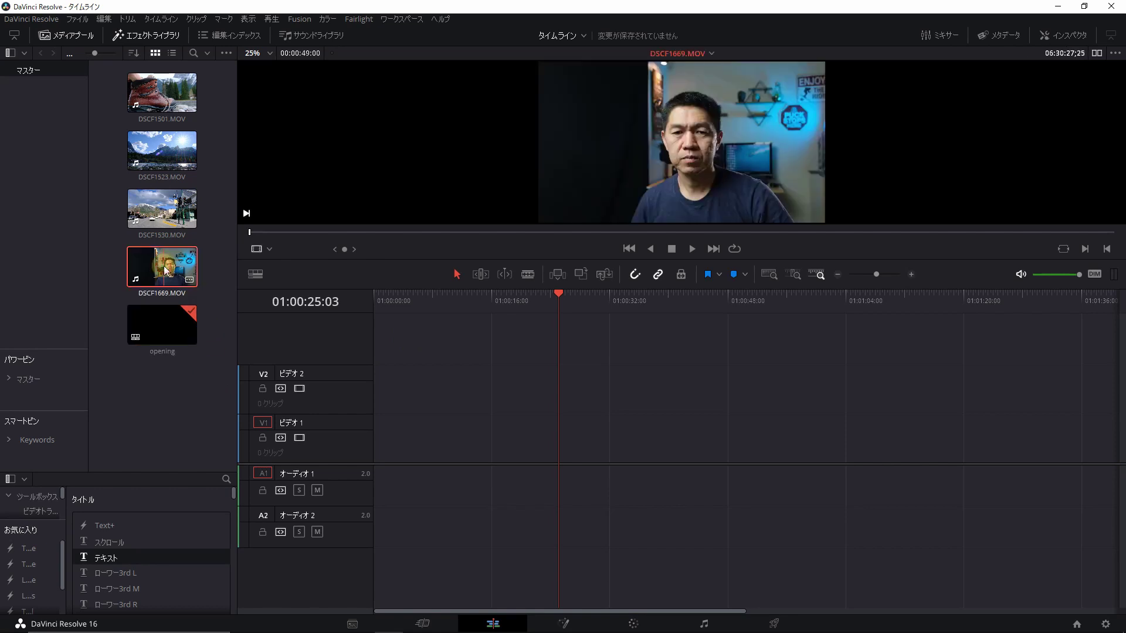
{"action": "mouse_move", "coordinate": [666, 216]}
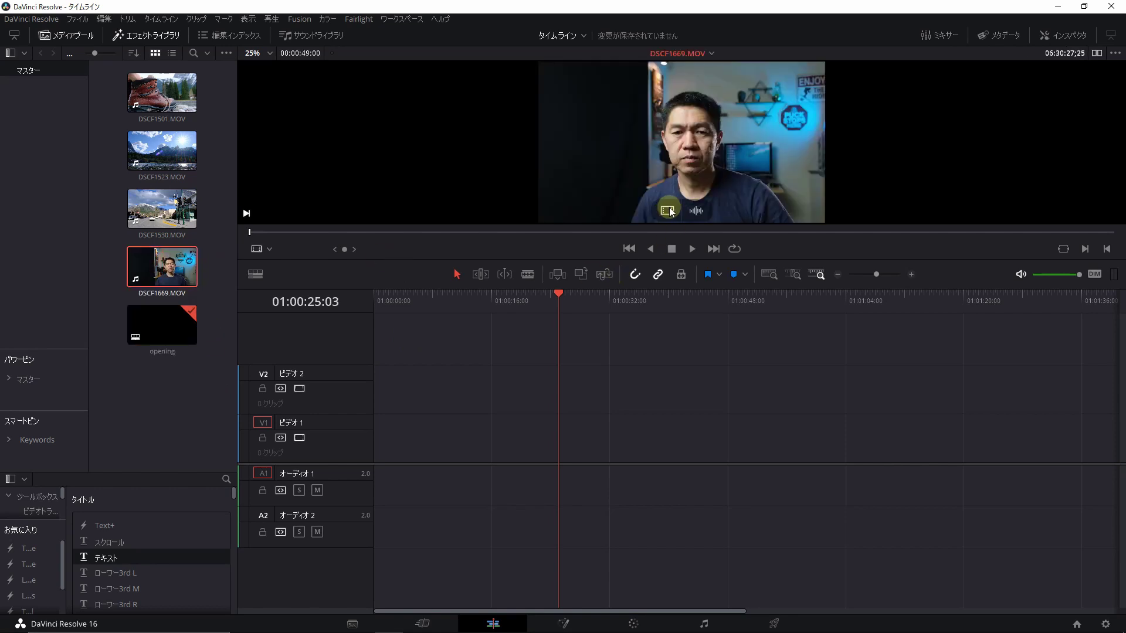
{"action": "mouse_move", "coordinate": [666, 216]}
{"action": "left_mouse_down"}
{"action": "mouse_move", "coordinate": [366, 455]}
{"action": "mouse_move", "coordinate": [378, 445]}
{"action": "left_mouse_up"}
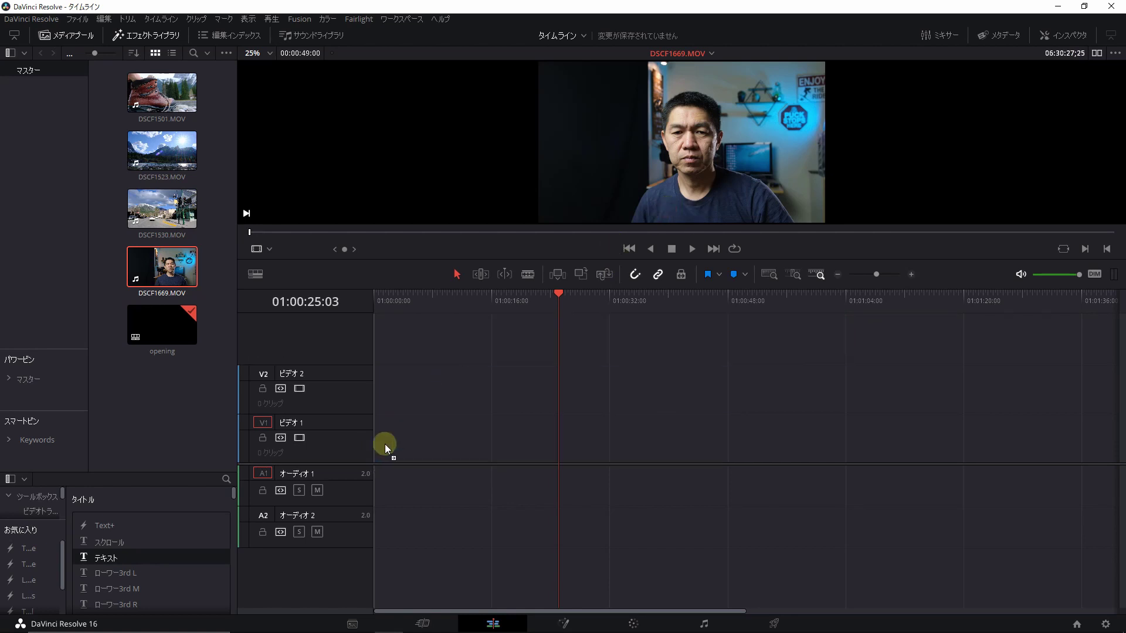
{"action": "left_click", "coordinate": [459, 313]}
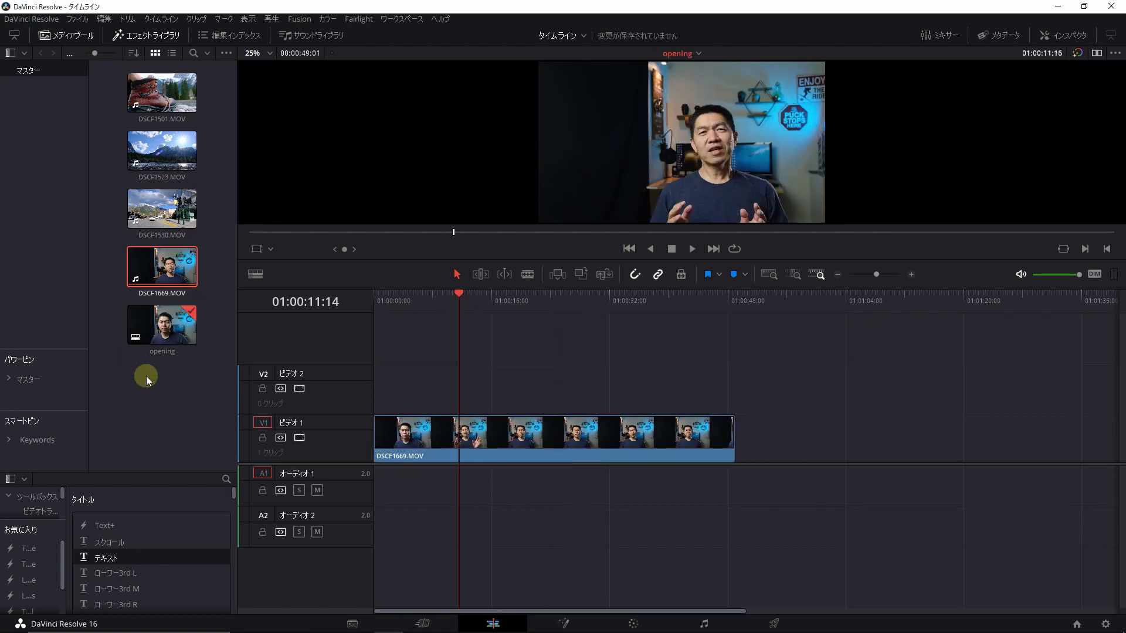
From the media pool's right-click menu, create a new timeline named 本編.
{"action": "right_click", "coordinate": [192, 404]}
{"action": "mouse_move", "coordinate": [218, 411]}
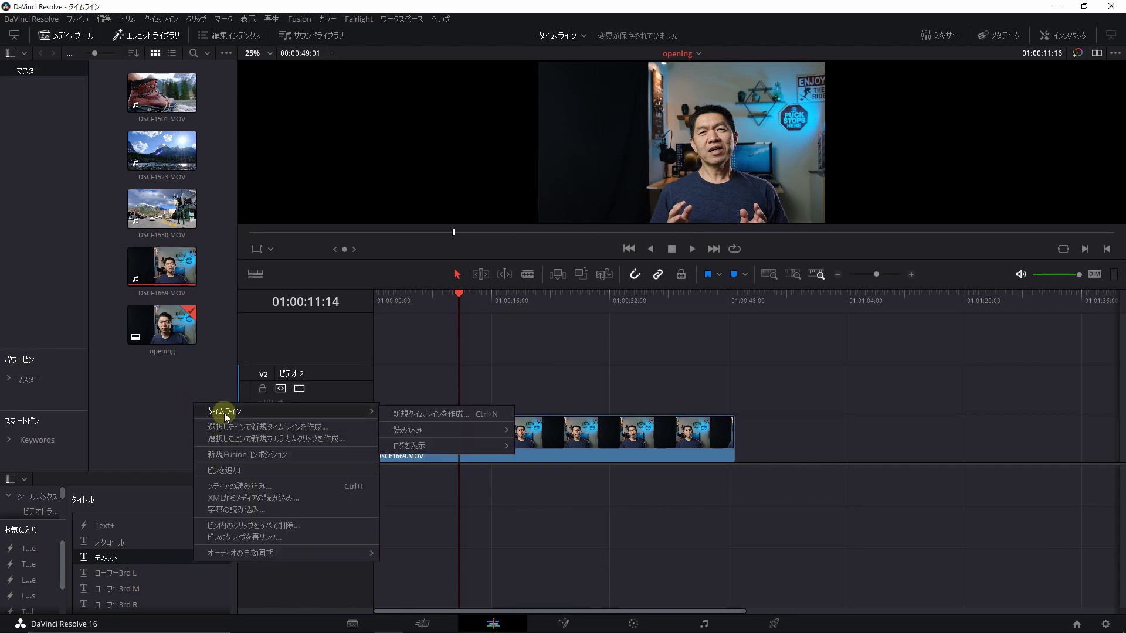
{"action": "left_click", "coordinate": [195, 376]}
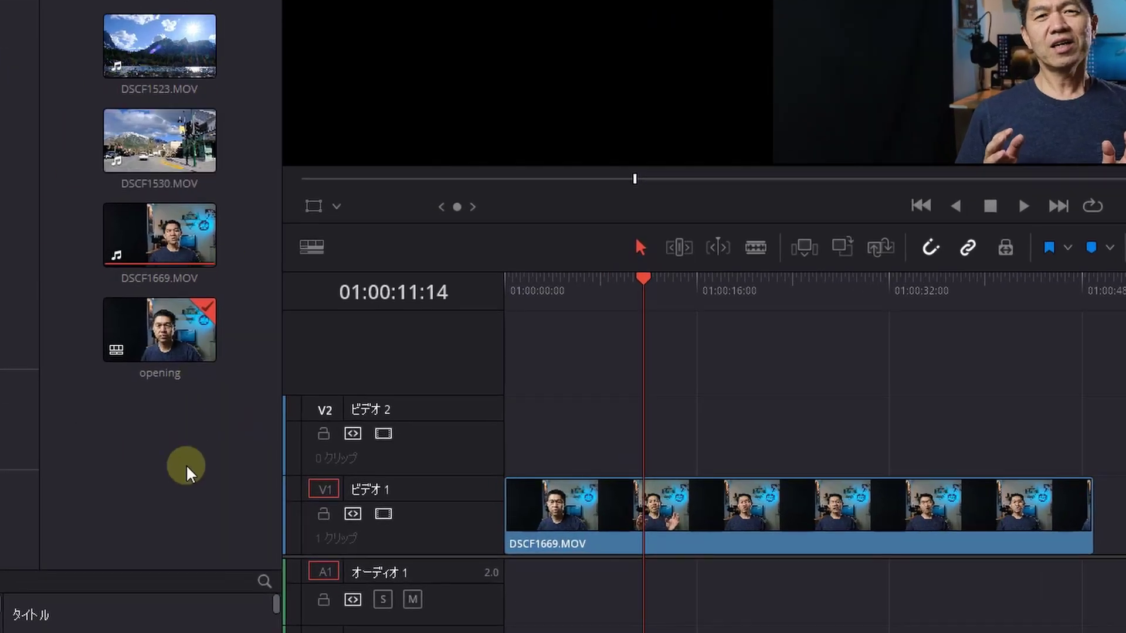
{"action": "right_click", "coordinate": [188, 469]}
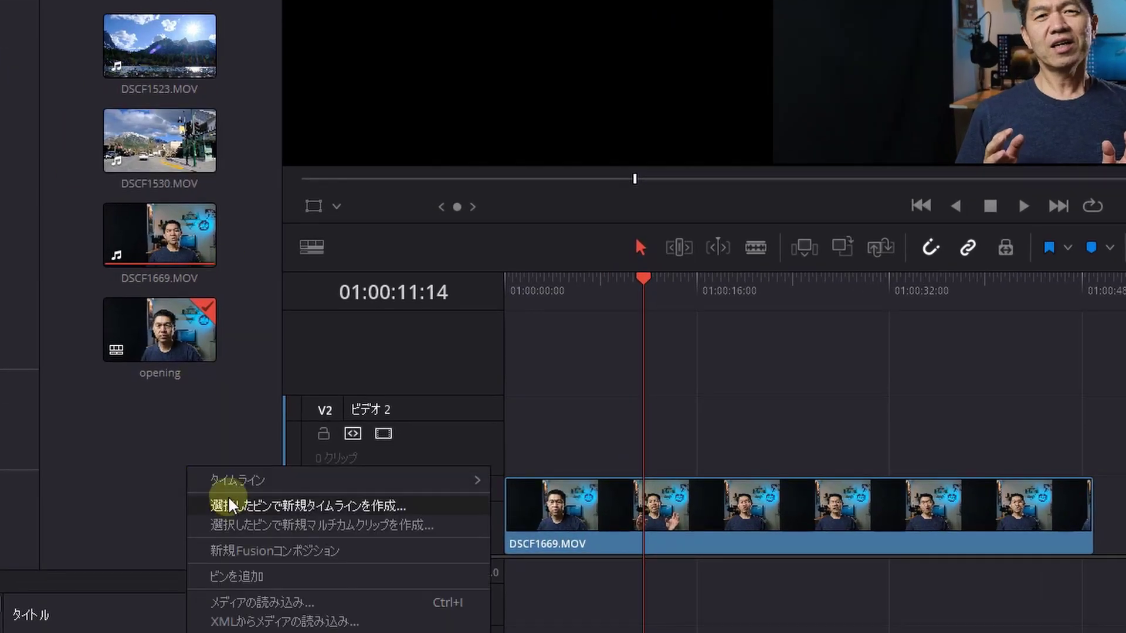
{"action": "mouse_move", "coordinate": [241, 482]}
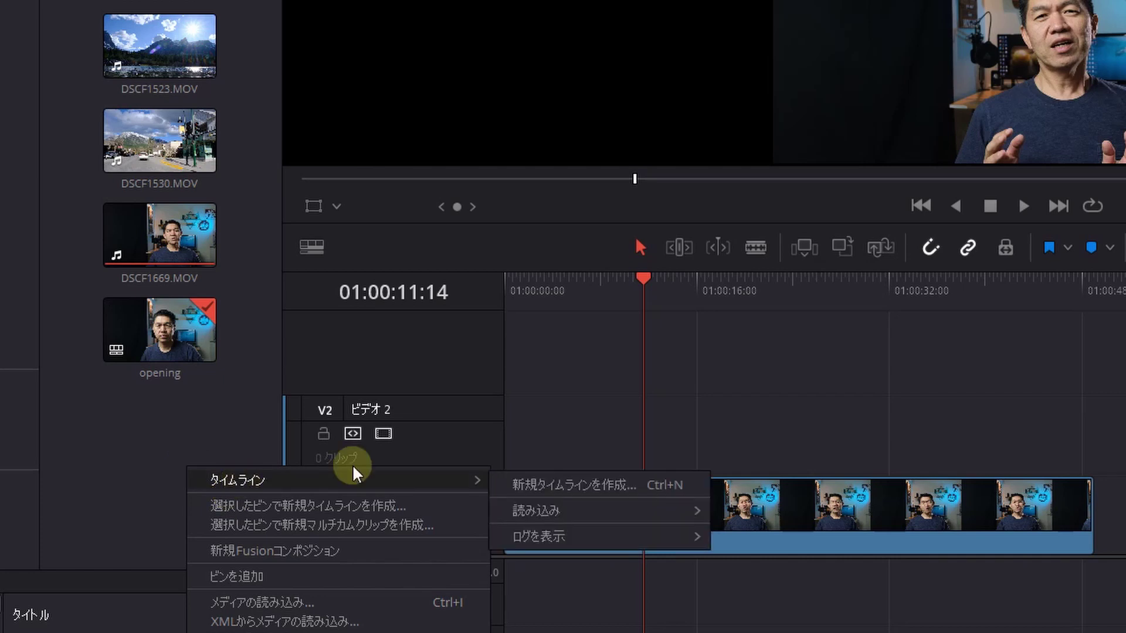
{"action": "left_click", "coordinate": [539, 492]}
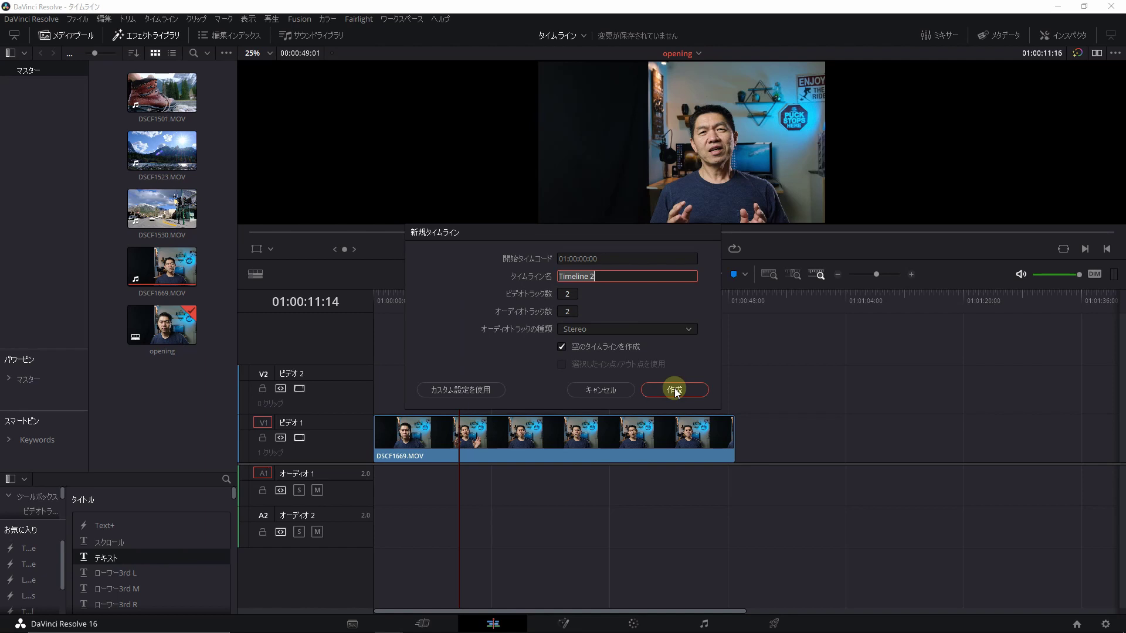
{"action": "key", "text": "Zenkaku_Hankaku"}
{"action": "key", "text": "Zenkaku_Hankaku"}
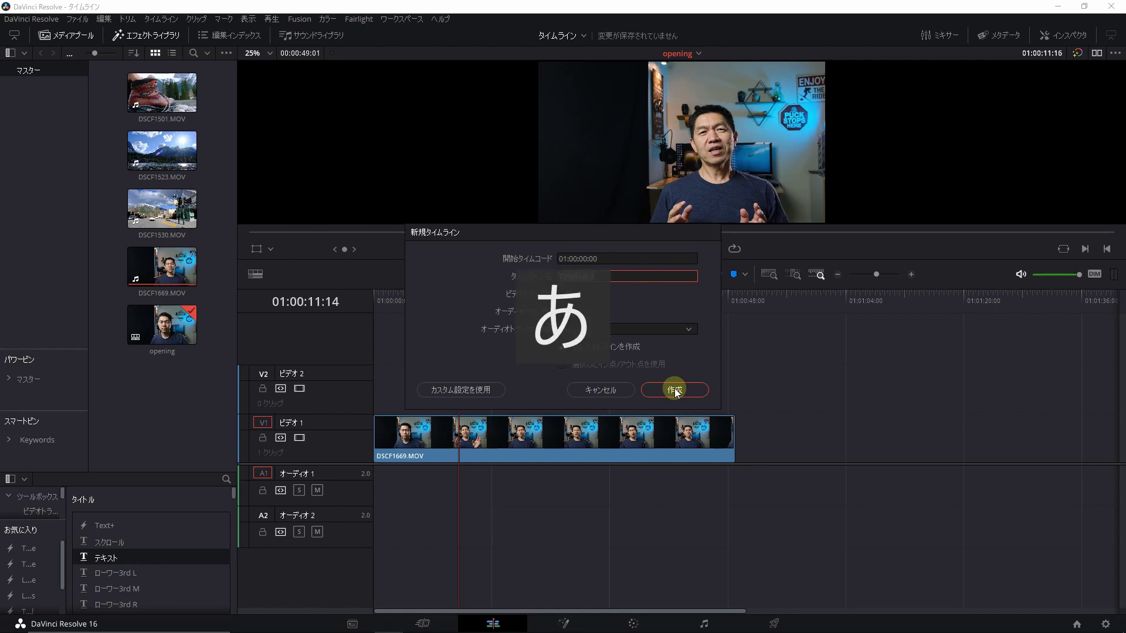
{"action": "type", "text": "本編"}
{"action": "key", "text": "Return"}
{"action": "left_click", "coordinate": [674, 389]}
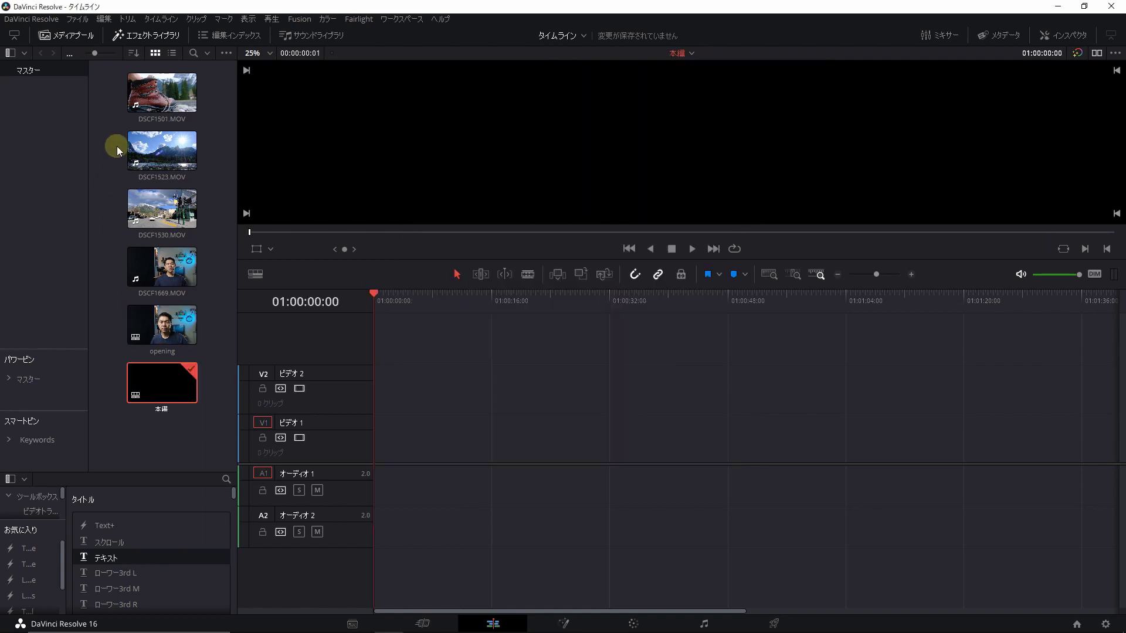
Lay DSCF1523.MOV then DSCF1530.MOV, video only, on V1 of the 本編 timeline.
{"action": "double_click", "coordinate": [150, 152]}
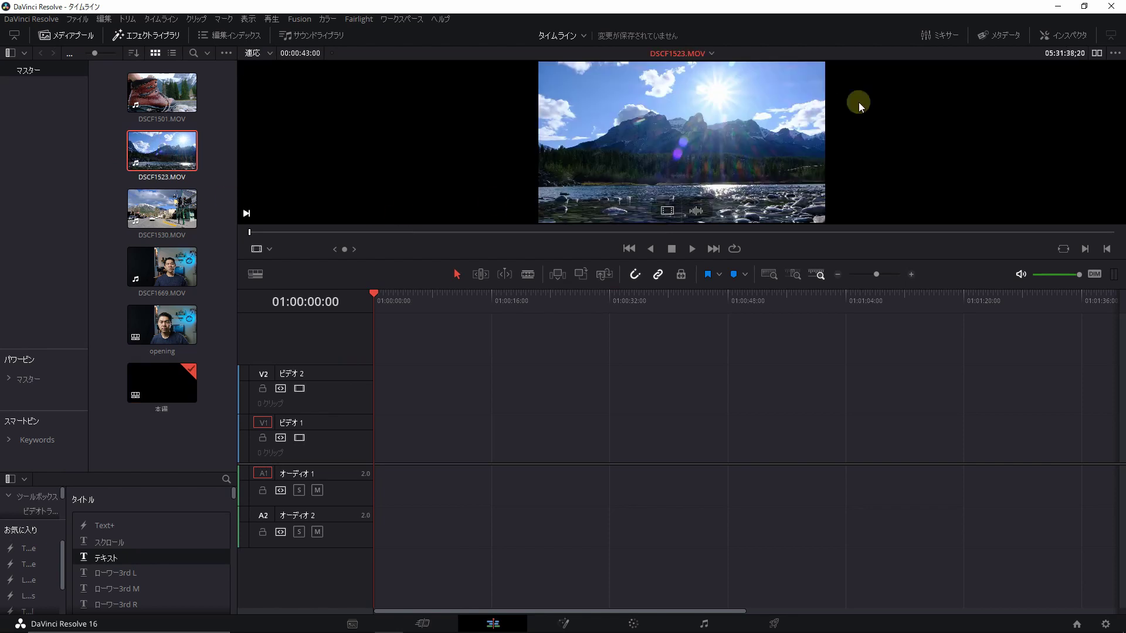
{"action": "left_click_drag", "start_coordinate": [665, 212], "coordinate": [375, 430]}
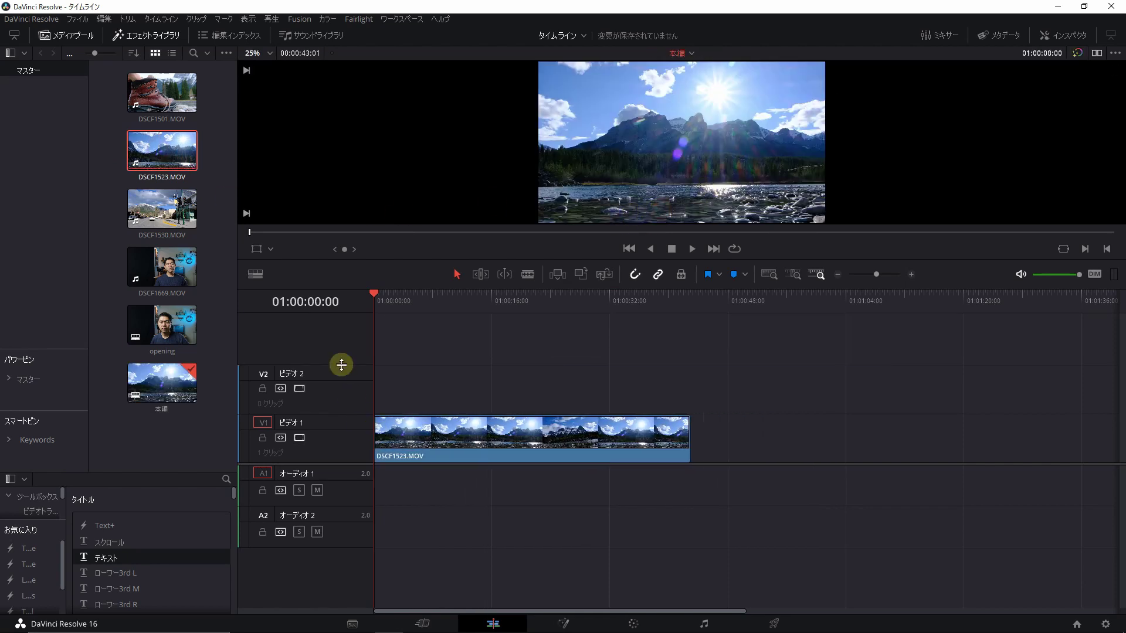
{"action": "double_click", "coordinate": [162, 208]}
{"action": "left_click_drag", "start_coordinate": [664, 212], "coordinate": [693, 431]}
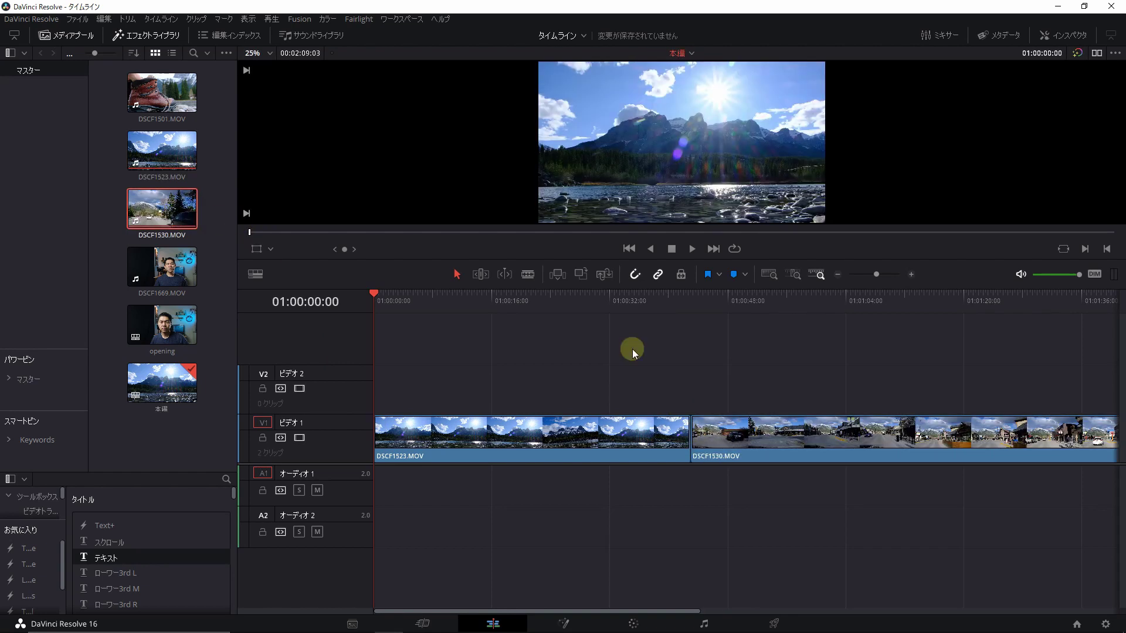
Add a テキスト title on V2 at 01:00:14:22 over the mountain shot.
{"action": "left_click", "coordinate": [484, 296]}
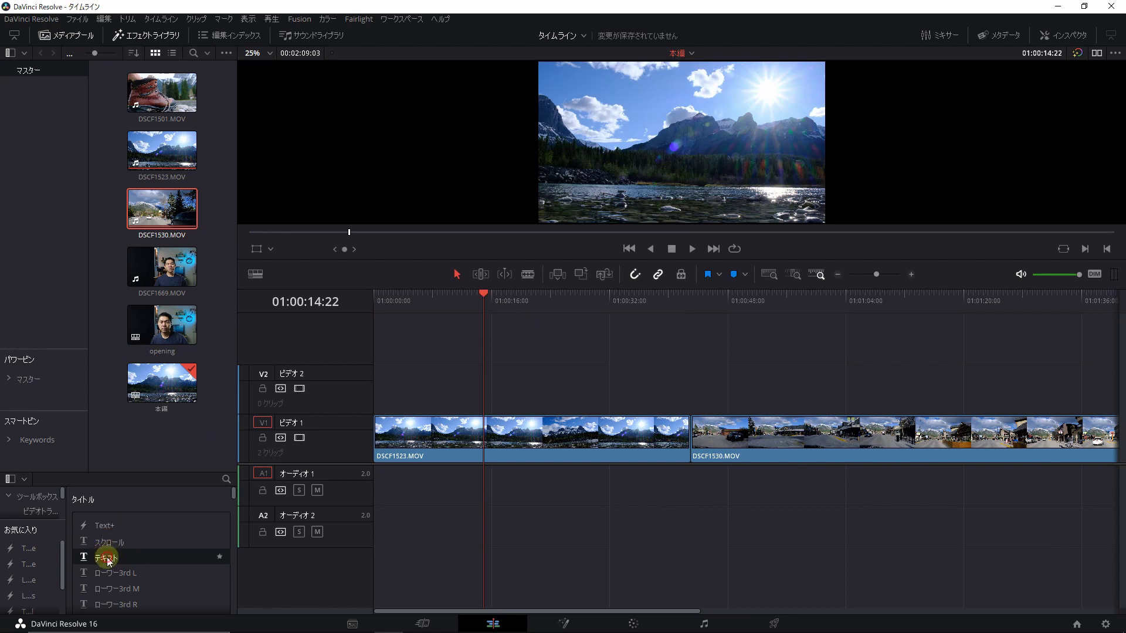
{"action": "left_click_drag", "start_coordinate": [104, 556], "coordinate": [479, 377]}
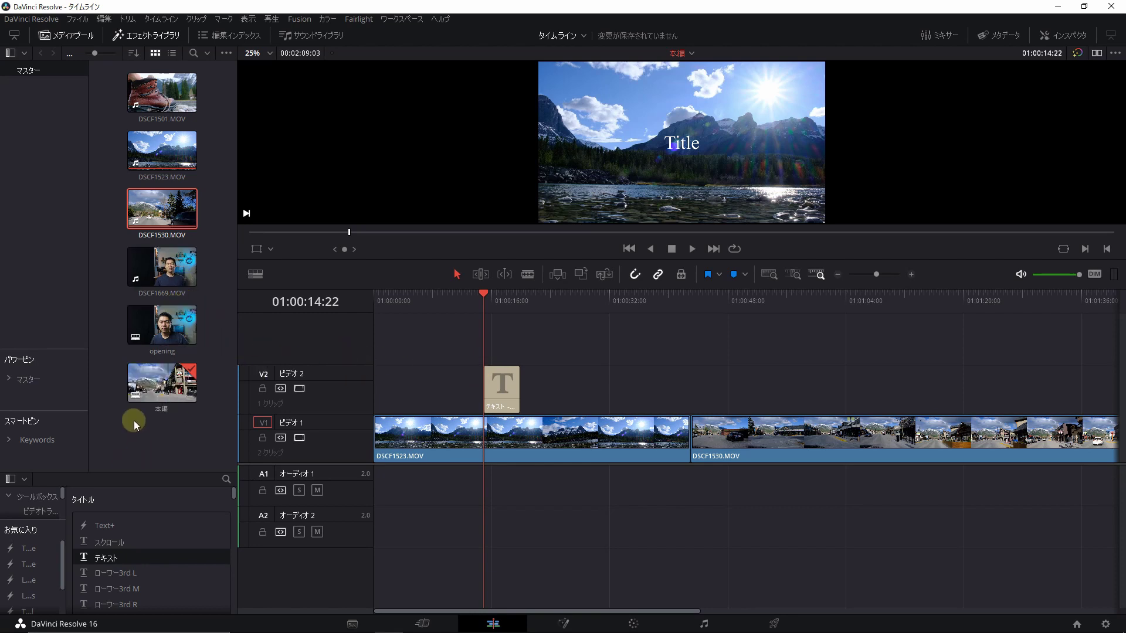
{"action": "left_click", "coordinate": [516, 360]}
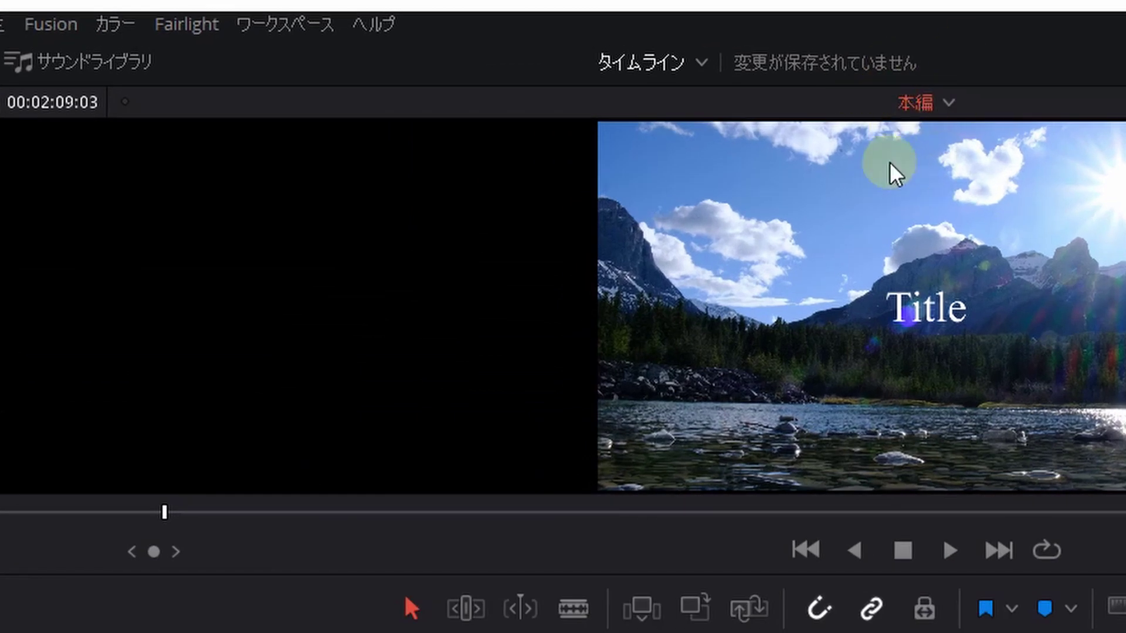
{"action": "left_click", "coordinate": [948, 104]}
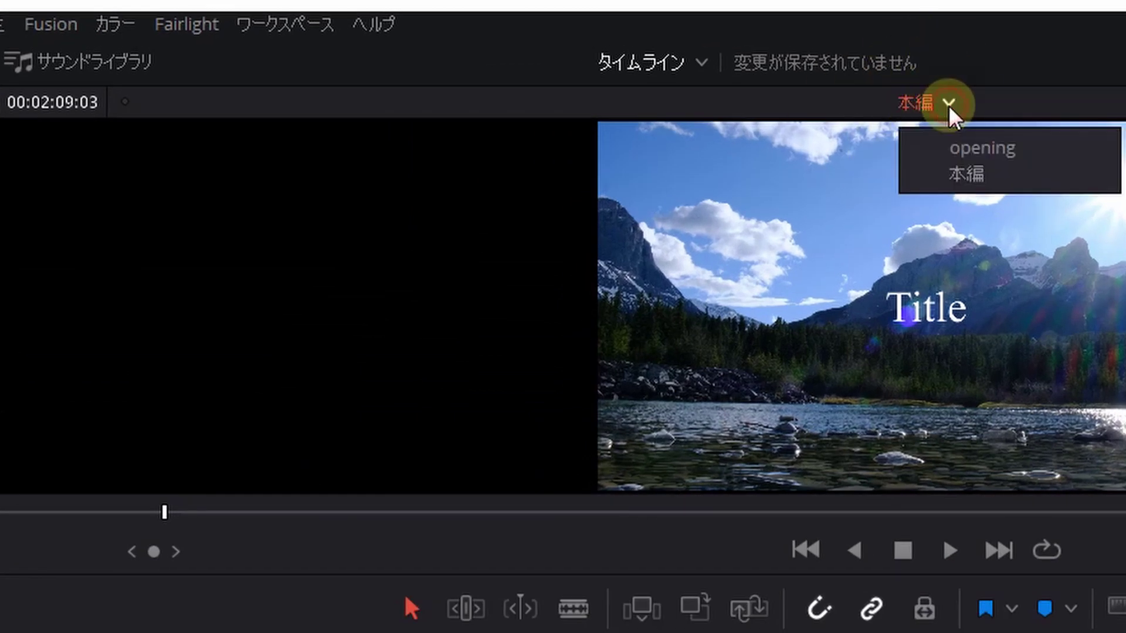
{"action": "left_click", "coordinate": [962, 146]}
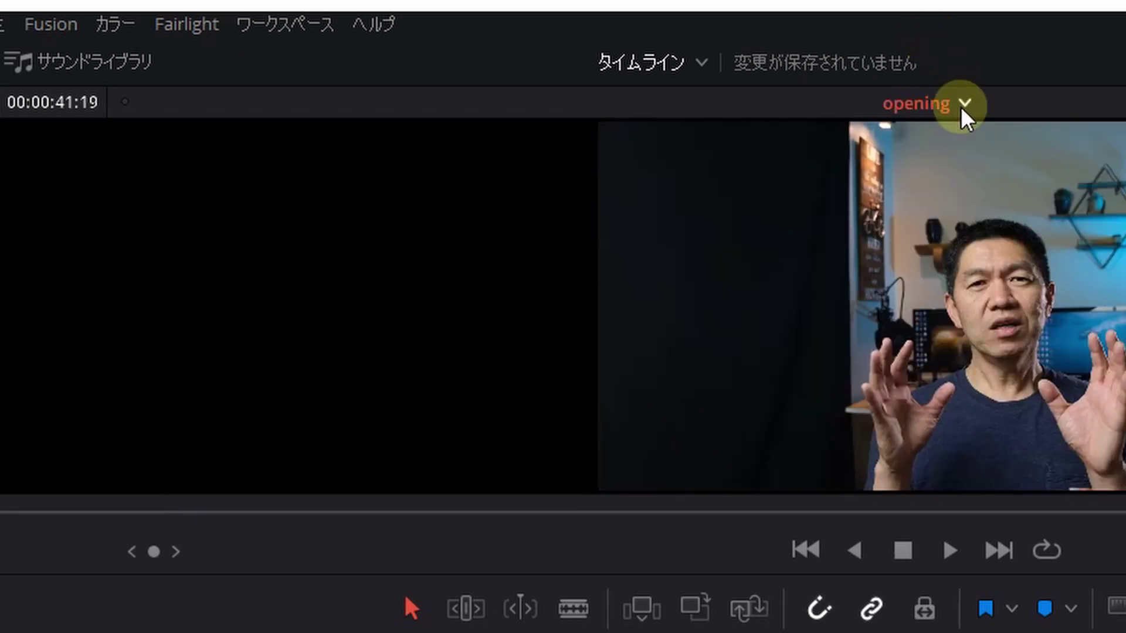
{"action": "left_click", "coordinate": [961, 106]}
{"action": "left_click", "coordinate": [961, 174]}
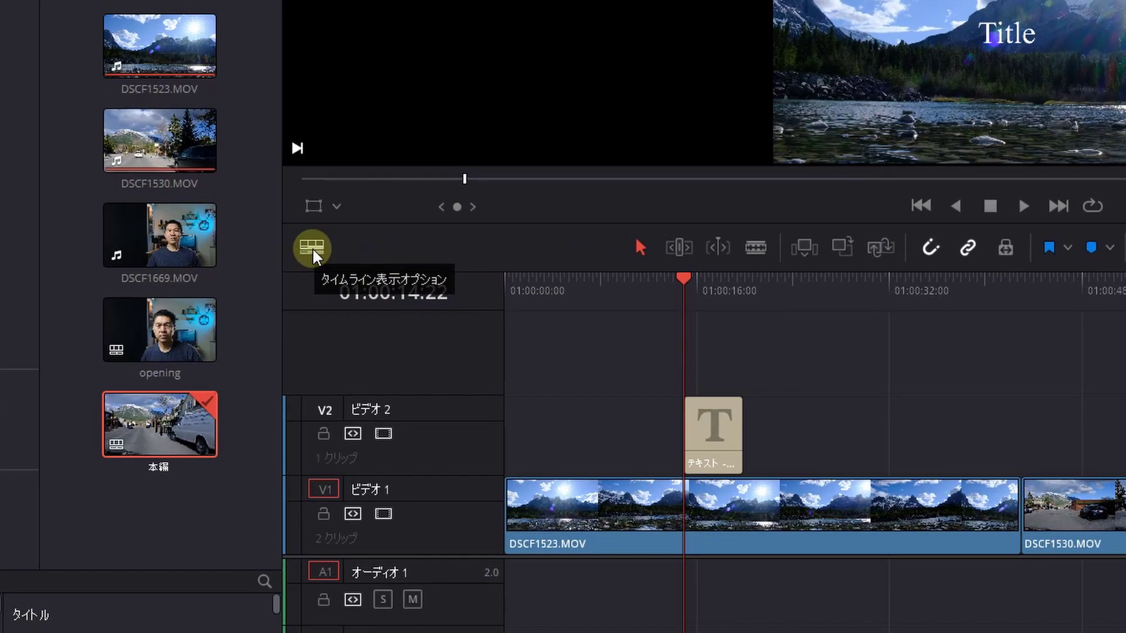
Turn on スタック表示 in Timeline View Options and add a second empty timeline tab beside 本編.
{"action": "left_click", "coordinate": [312, 249]}
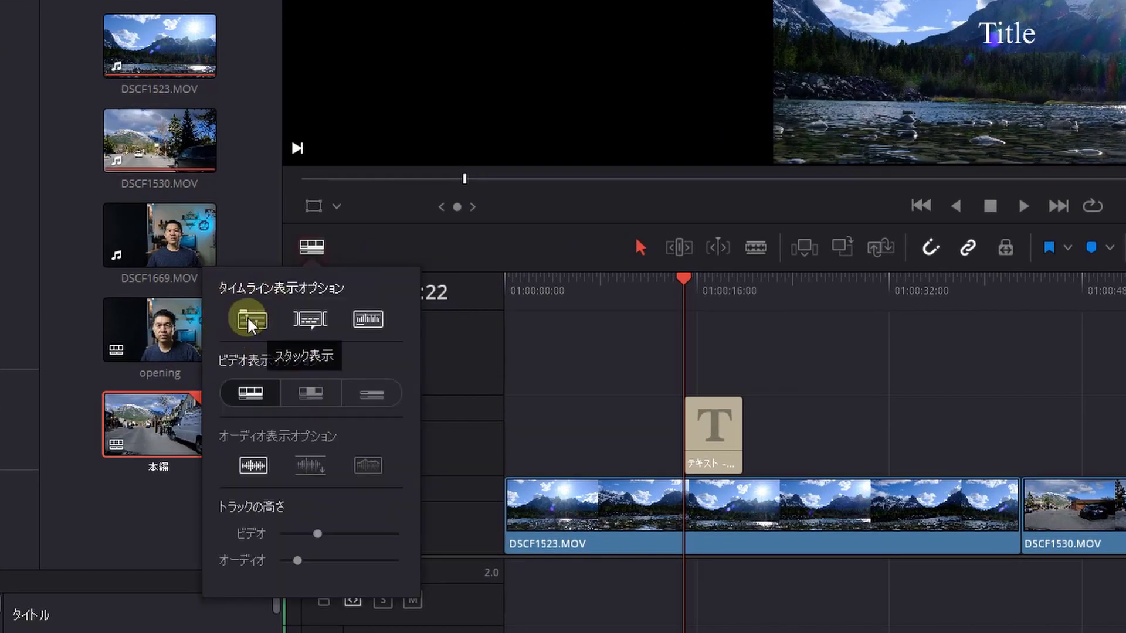
{"action": "left_click", "coordinate": [250, 321]}
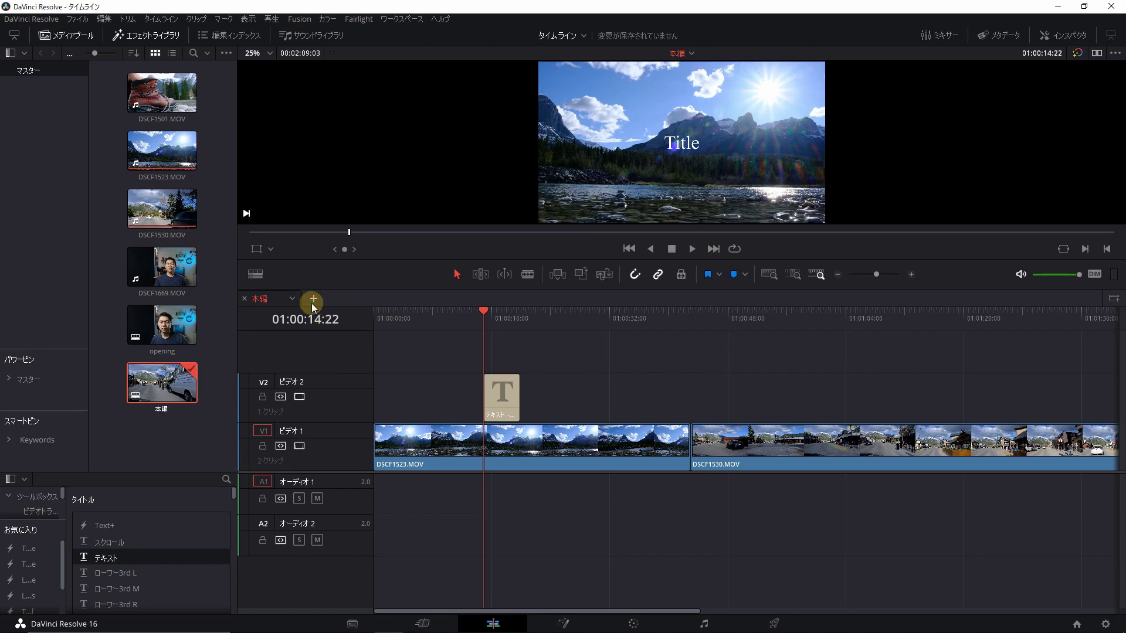
{"action": "left_click", "coordinate": [313, 300]}
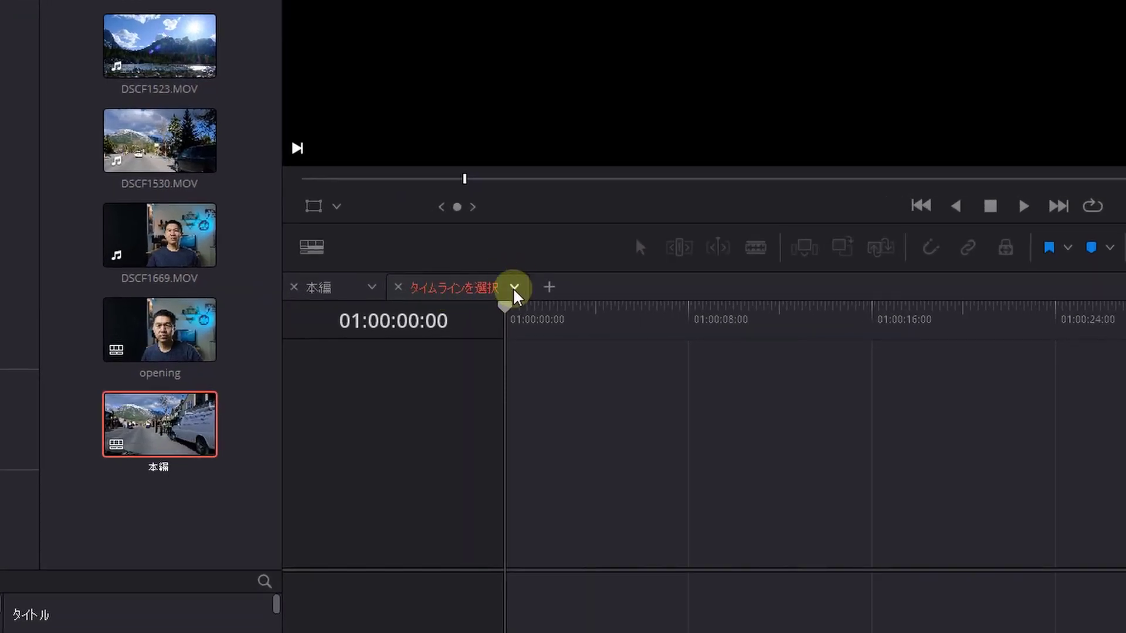
{"action": "left_click", "coordinate": [514, 291]}
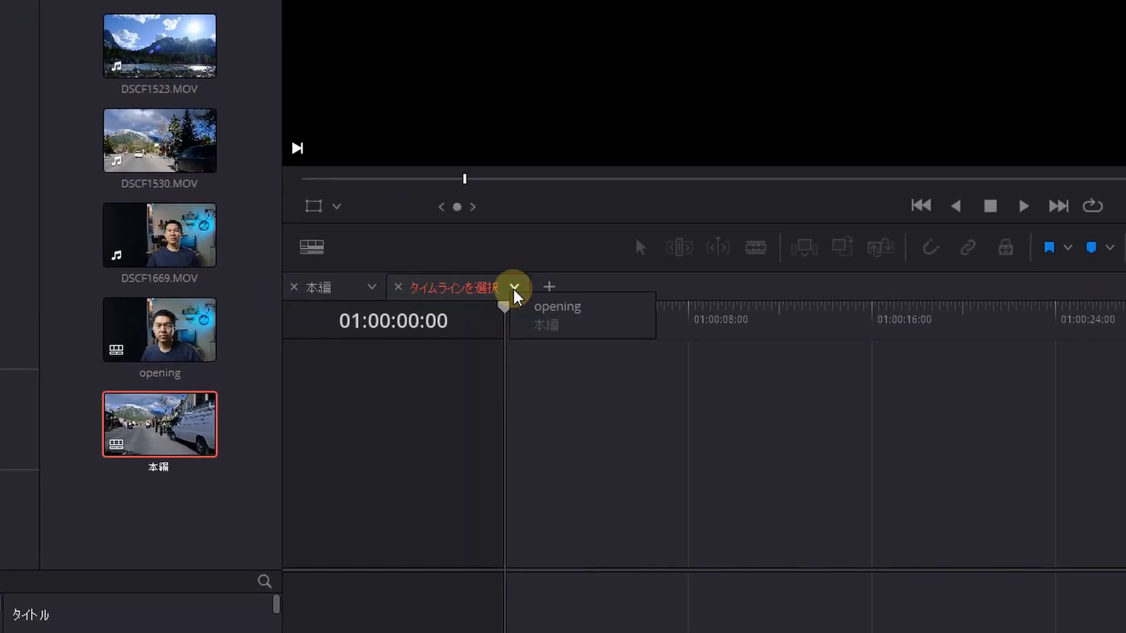
Load the opening timeline into the new tab and switch between the opening and 本編 tabs to compare.
{"action": "left_click", "coordinate": [541, 311]}
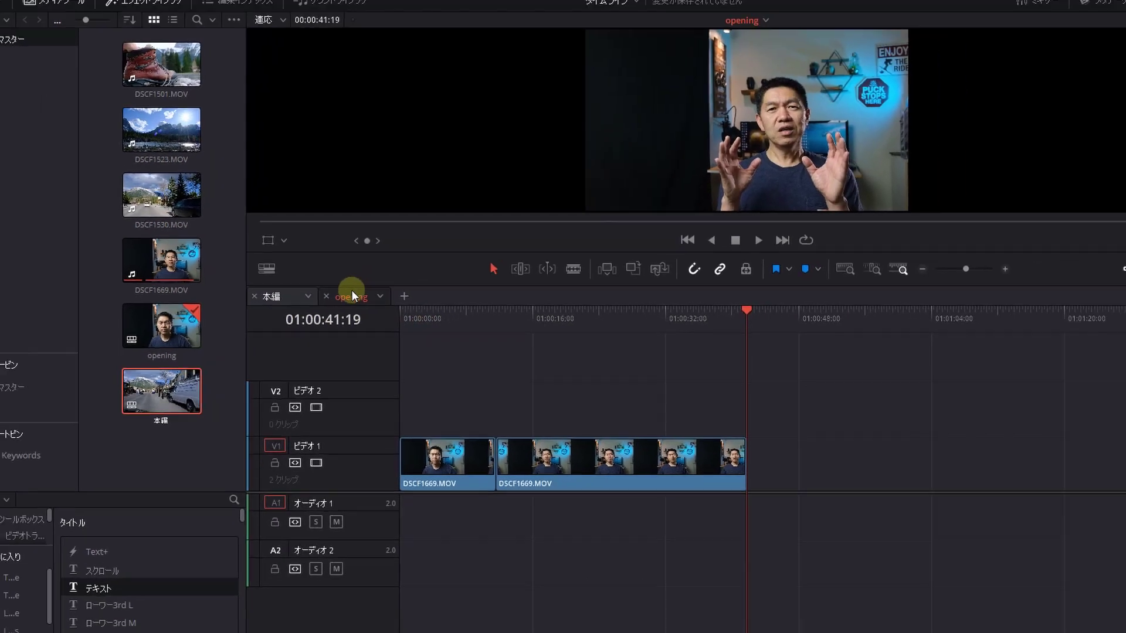
{"action": "left_click", "coordinate": [276, 299]}
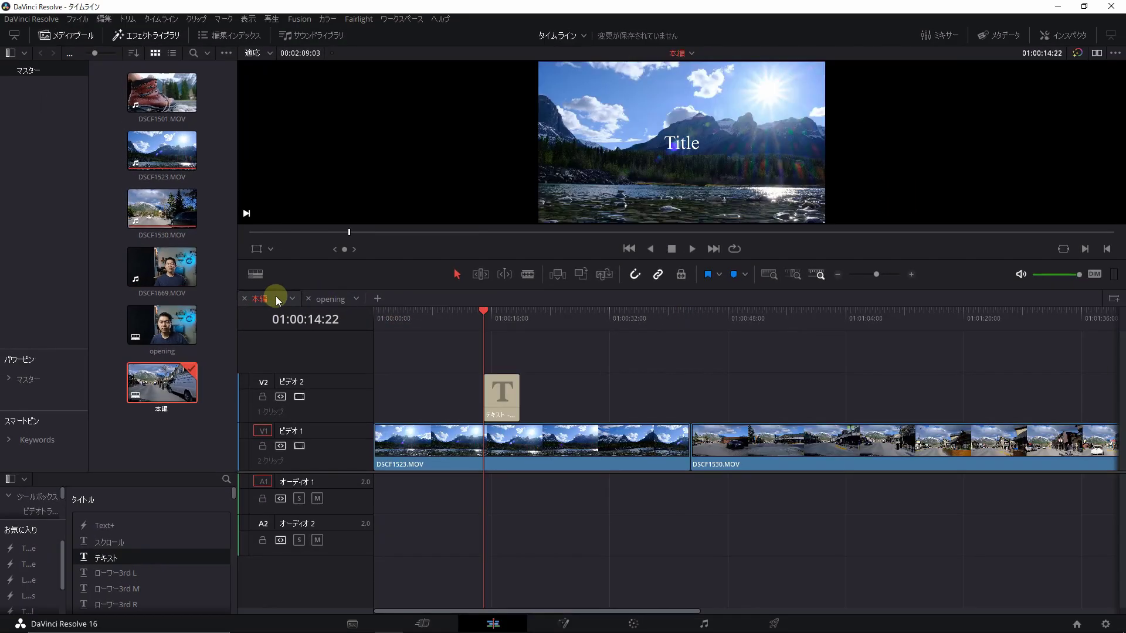
{"action": "left_click", "coordinate": [327, 298]}
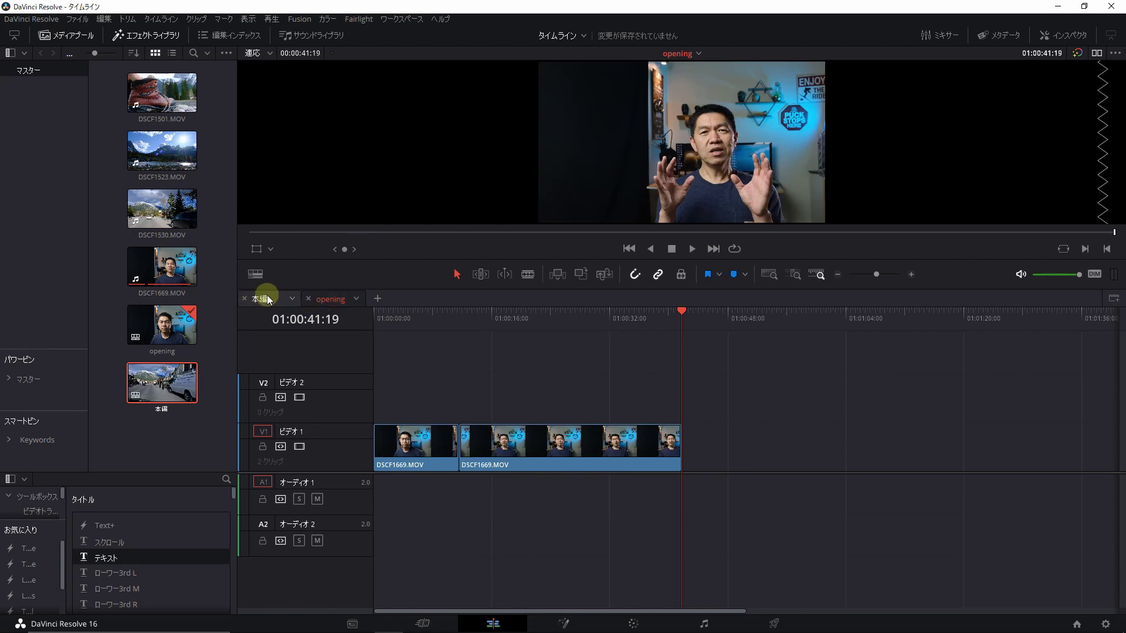
{"action": "left_click", "coordinate": [267, 300]}
{"action": "left_click", "coordinate": [320, 303]}
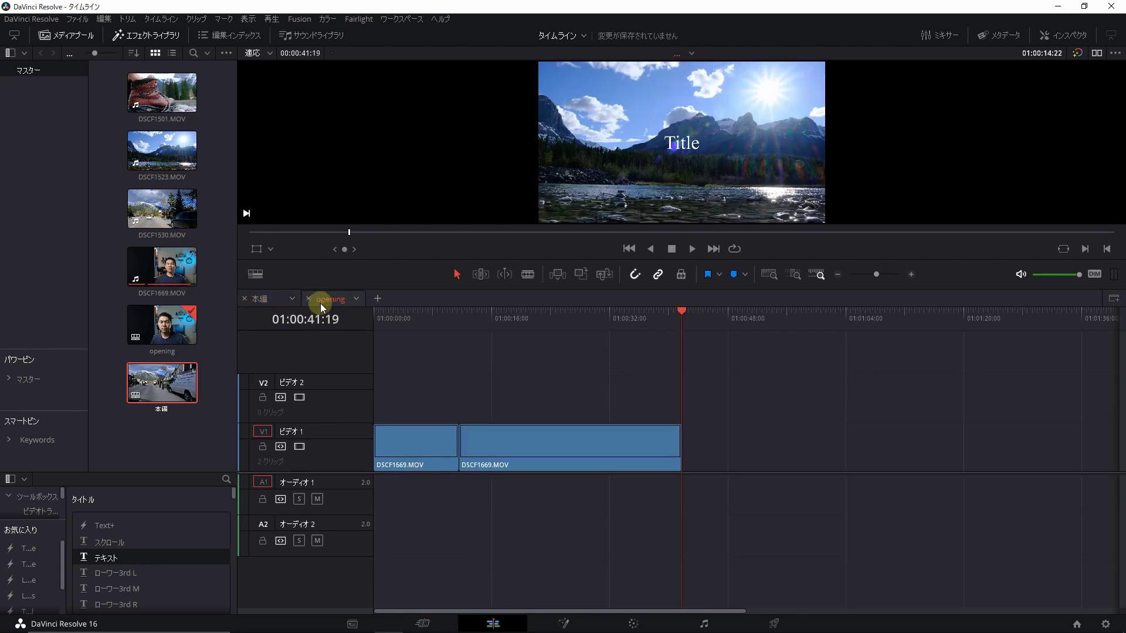
{"action": "left_click", "coordinate": [699, 57]}
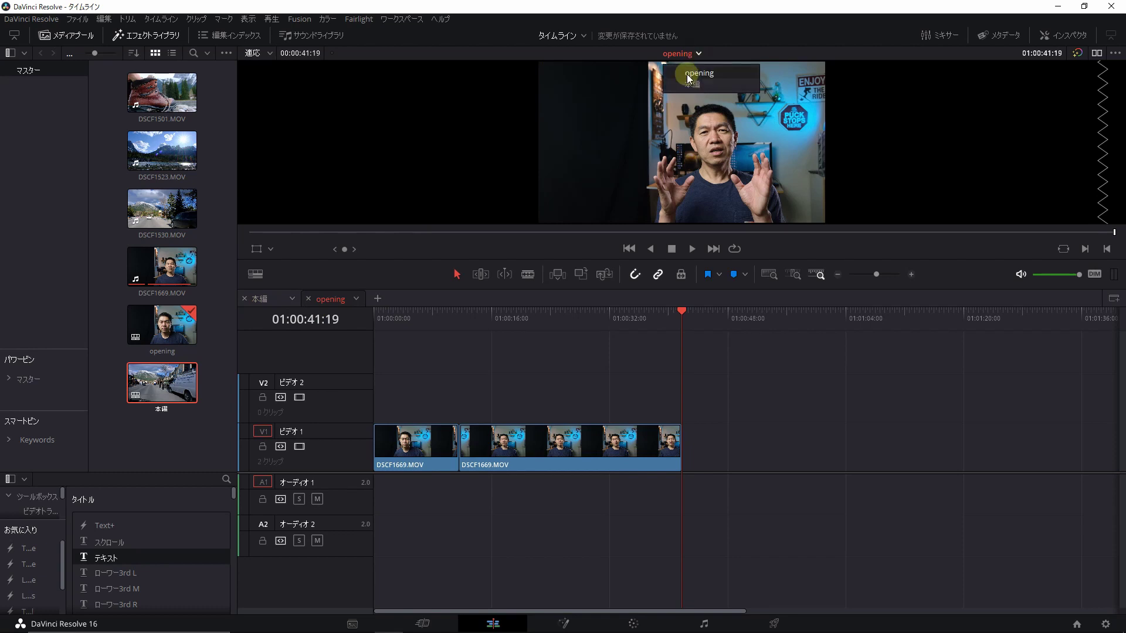
{"action": "left_click", "coordinate": [280, 304]}
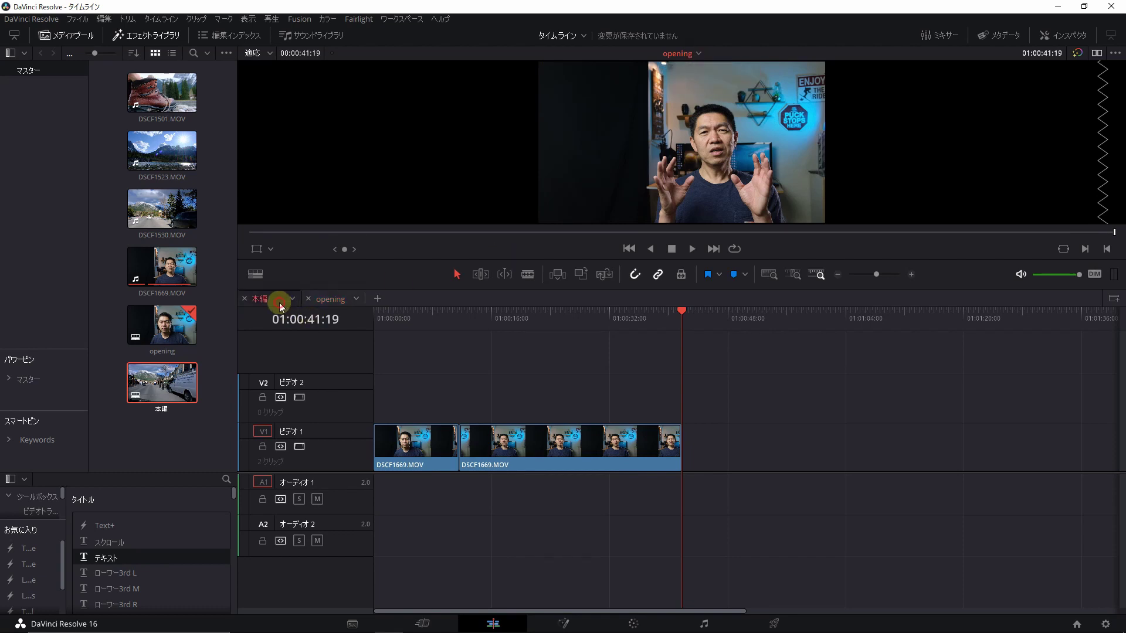
{"action": "left_click", "coordinate": [322, 304]}
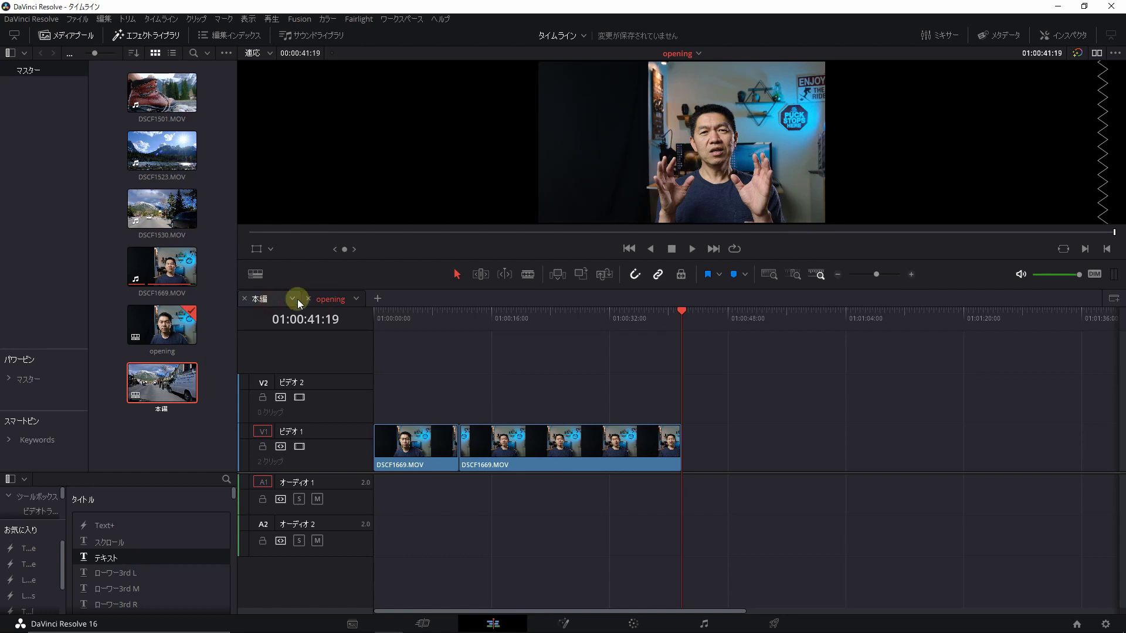
{"action": "left_click", "coordinate": [297, 299]}
{"action": "left_click", "coordinate": [313, 296]}
{"action": "left_click", "coordinate": [281, 294]}
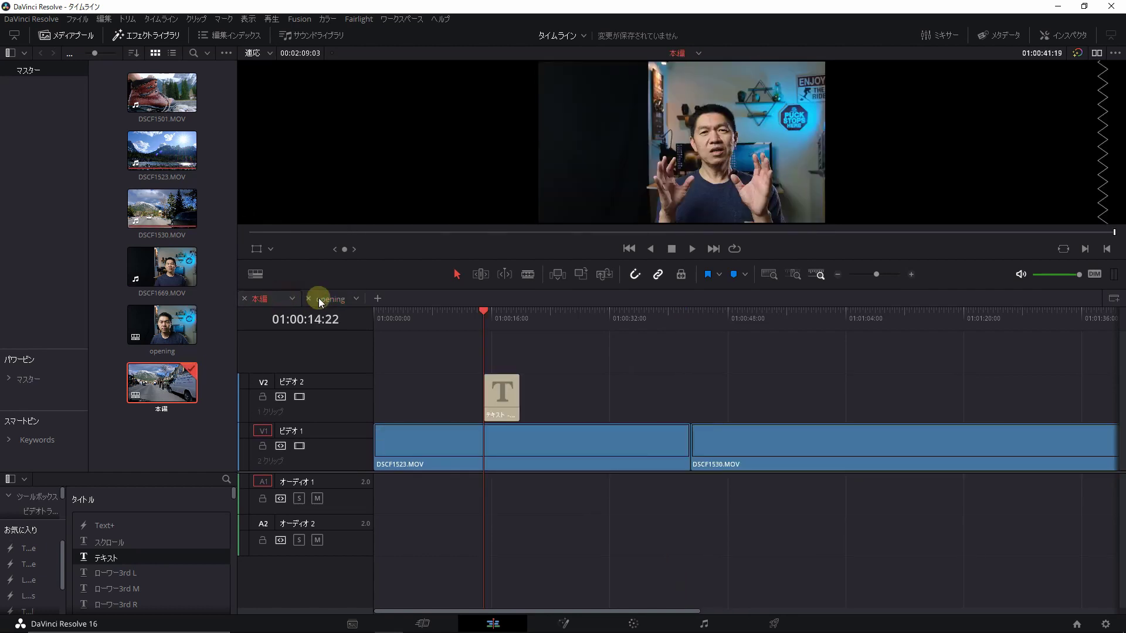
Switch to the opening tab, check the timeline display options, and add a second stacked timeline panel below.
{"action": "left_click", "coordinate": [333, 298]}
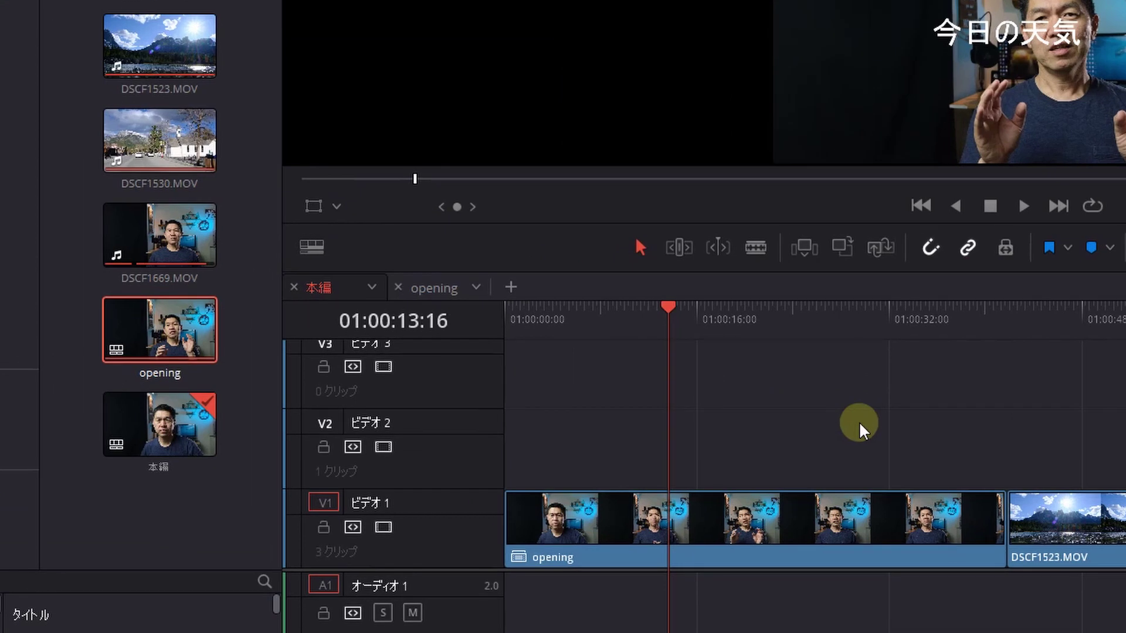
{"action": "left_click", "coordinate": [255, 274]}
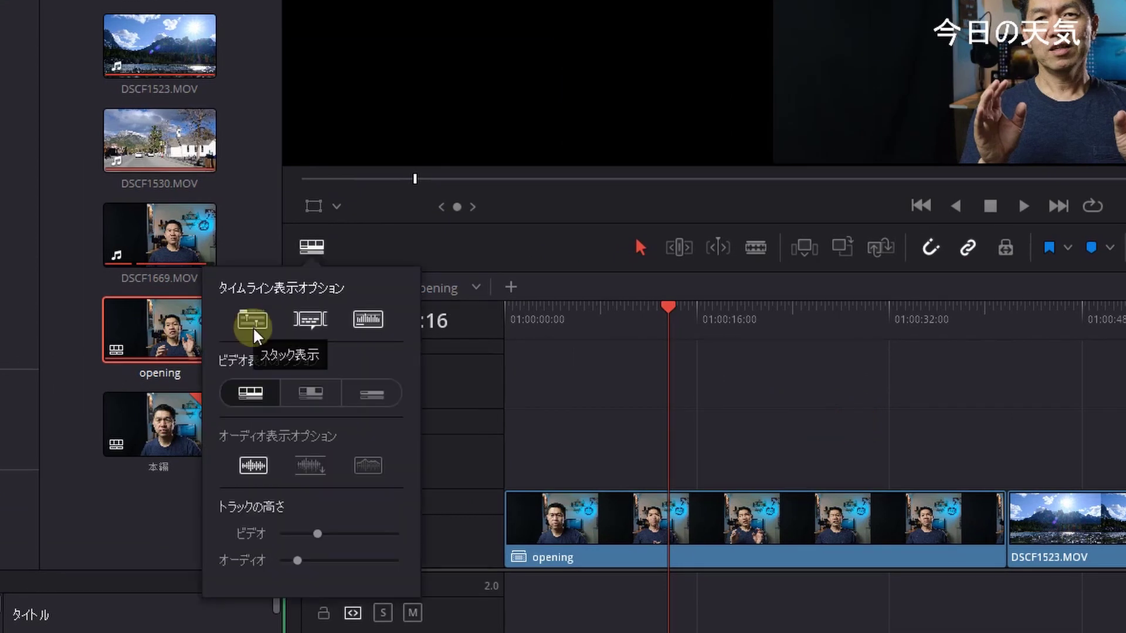
{"action": "left_click", "coordinate": [547, 248]}
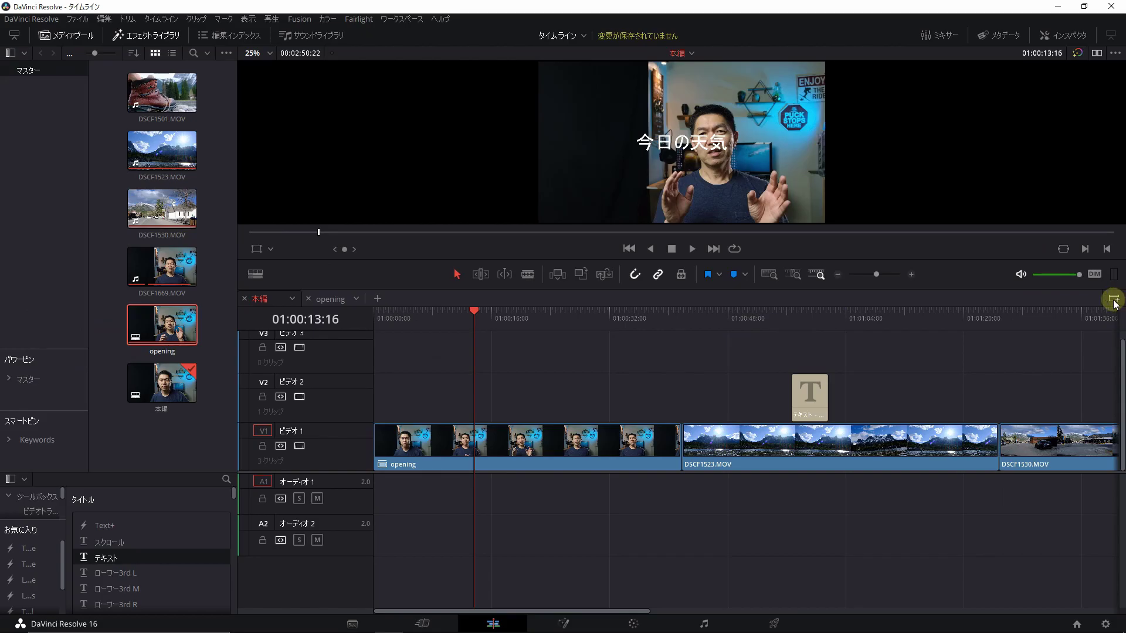
{"action": "left_click", "coordinate": [1114, 301]}
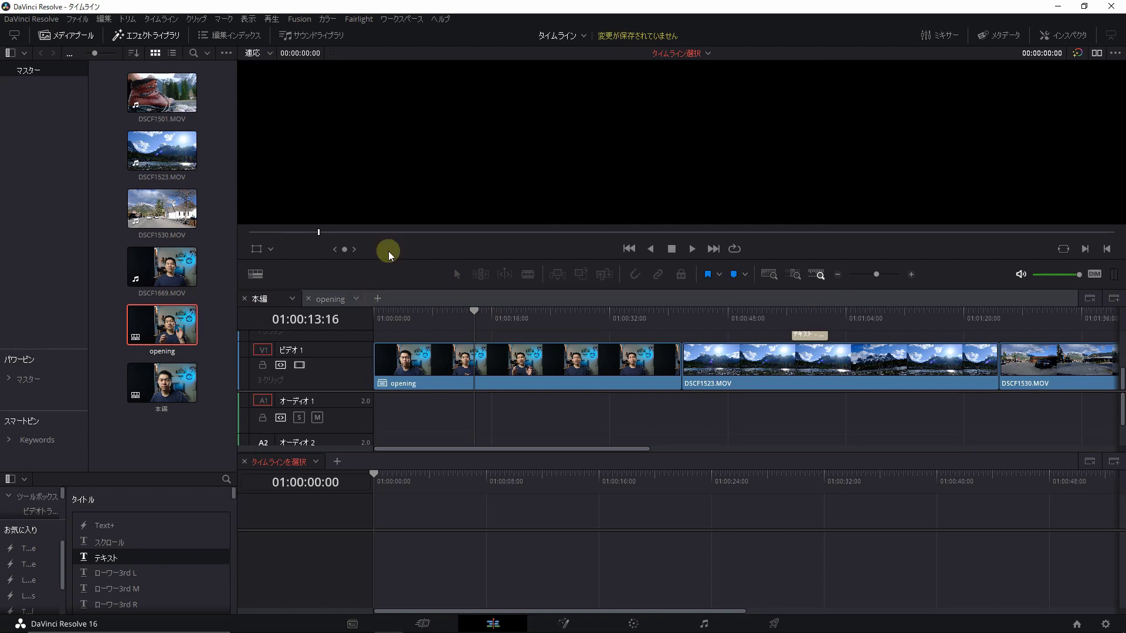
Enlarge the timeline area and delete the nested opening clip from 本編 V1, closing the gap.
{"action": "left_click_drag", "start_coordinate": [396, 260], "coordinate": [396, 189]}
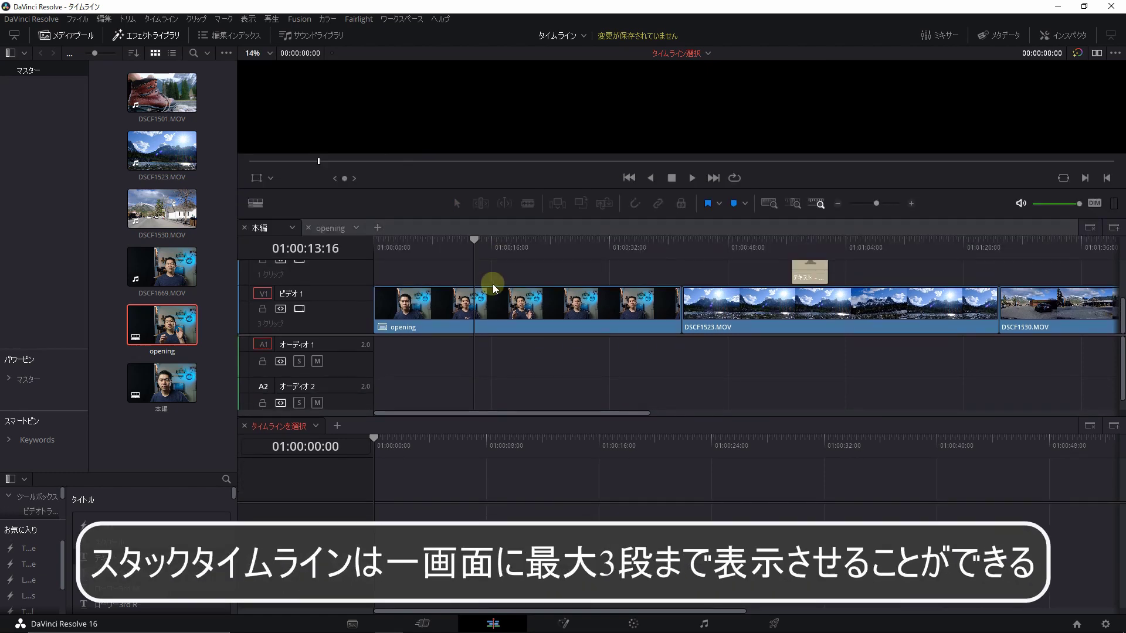
{"action": "left_click_drag", "start_coordinate": [502, 274], "coordinate": [523, 318]}
{"action": "key", "text": "BackSpace"}
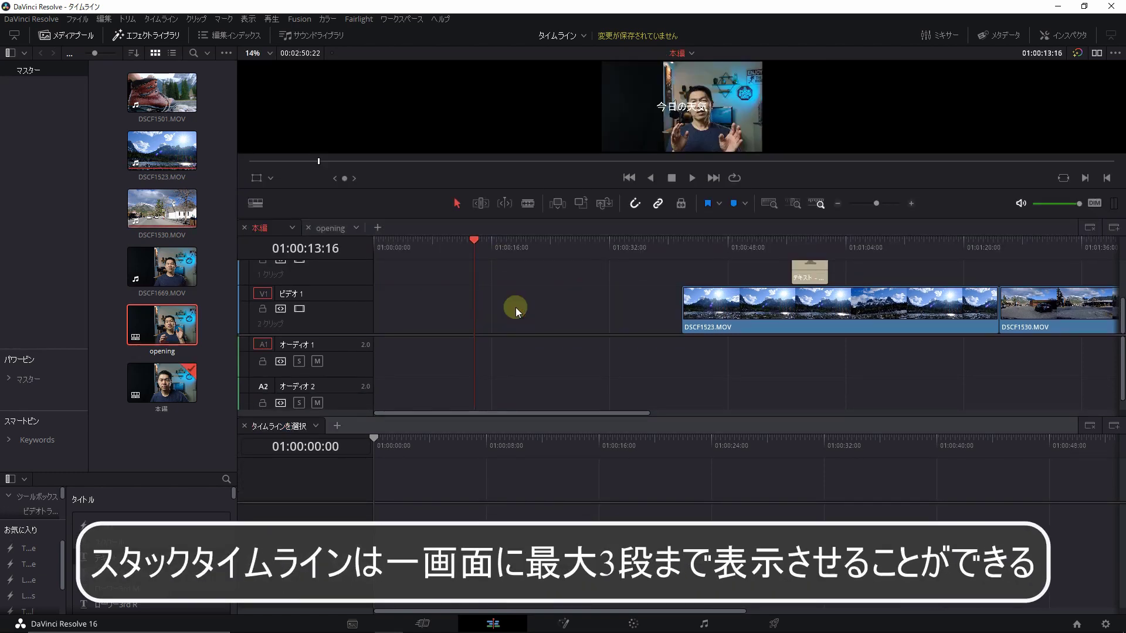
{"action": "key", "text": "BackSpace"}
Load the opening timeline into the lower stacked panel and make 本編 active again.
{"action": "left_click", "coordinate": [316, 426]}
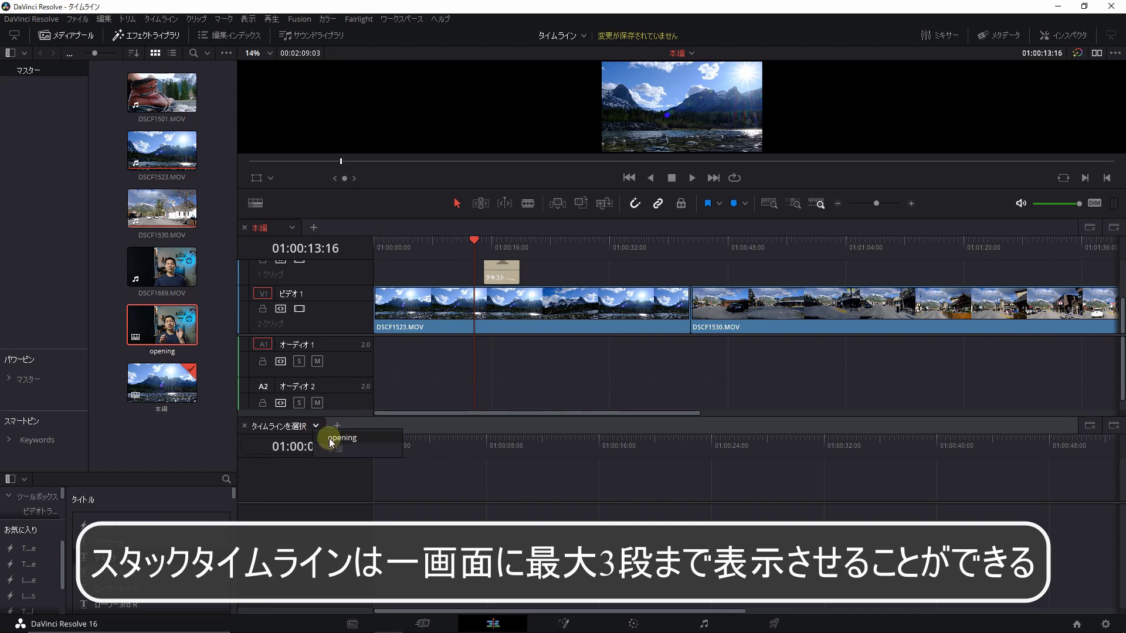
{"action": "left_click", "coordinate": [331, 439]}
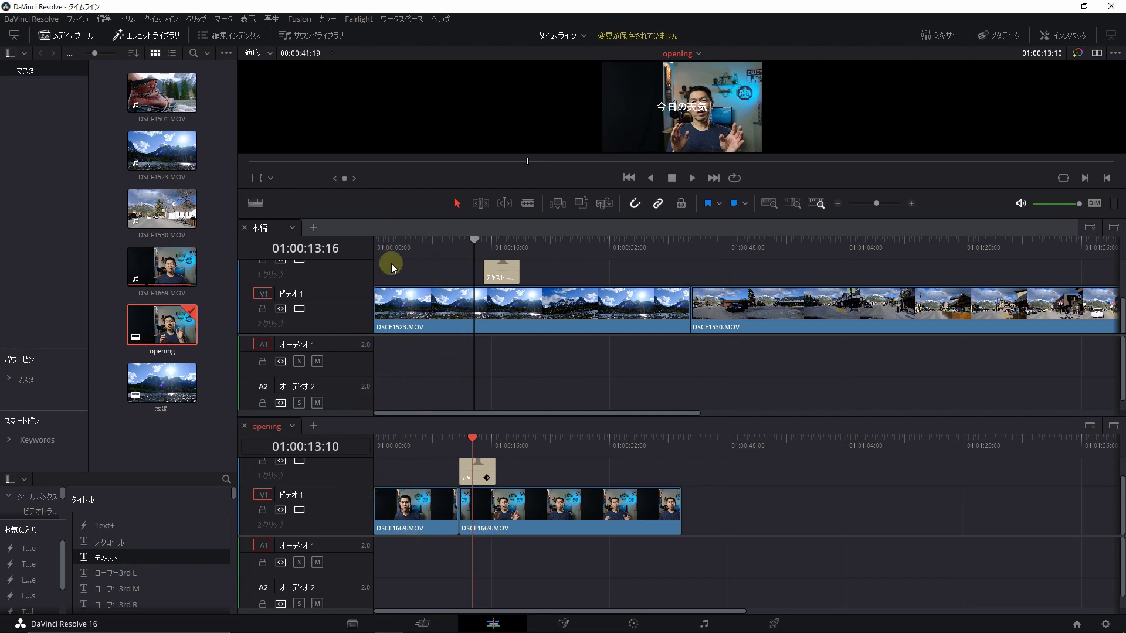
{"action": "double_click", "coordinate": [162, 384]}
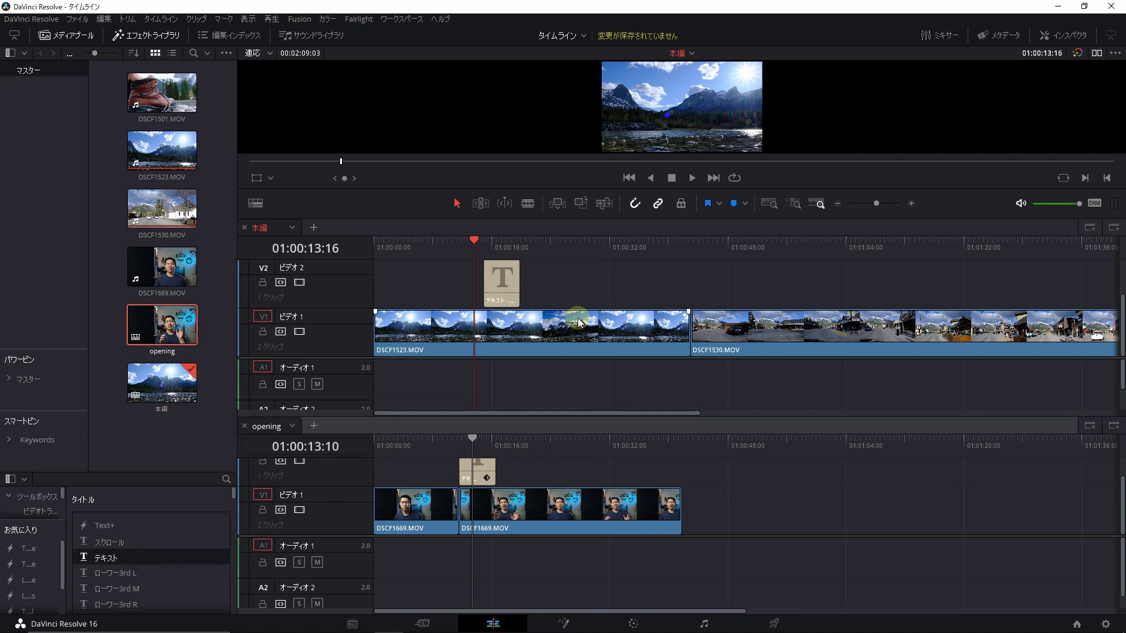
From the media pool's right-click menu, create a new timeline named 出力用, typed as 'shutsuryoku' and converted.
{"action": "right_click", "coordinate": [195, 441]}
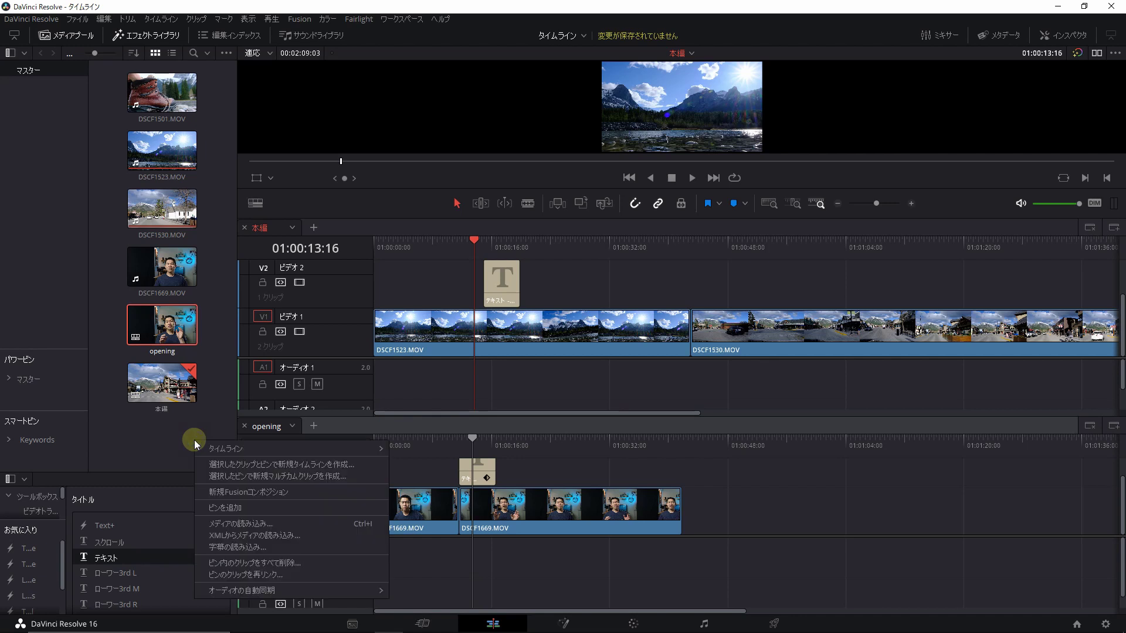
{"action": "mouse_move", "coordinate": [222, 447]}
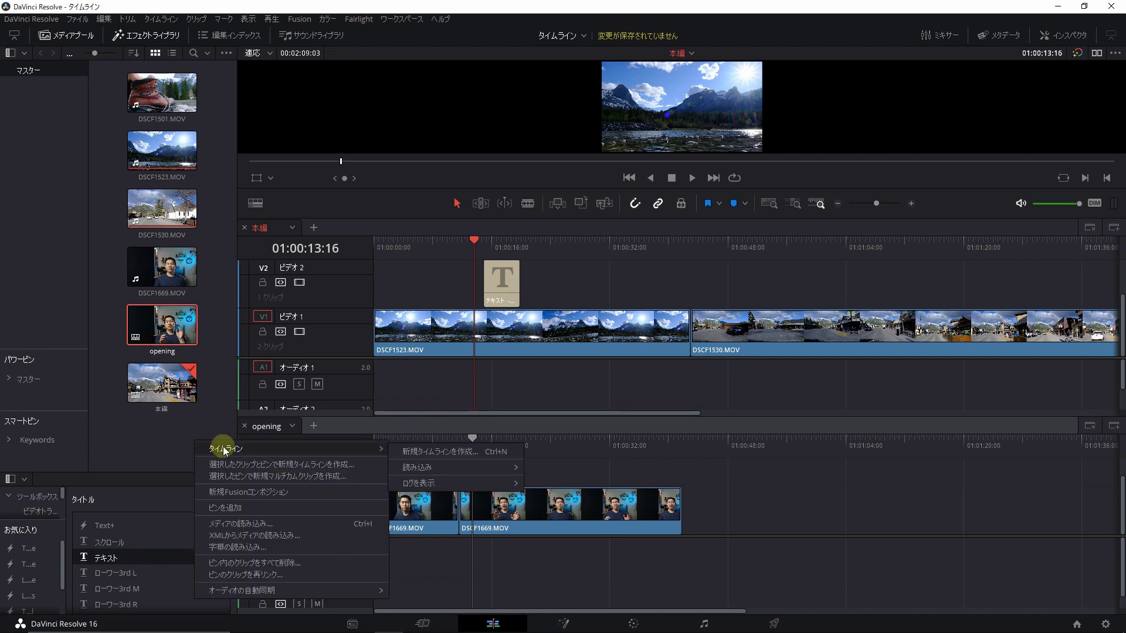
{"action": "left_click", "coordinate": [415, 452]}
{"action": "type", "text": "shutsuryoku"}
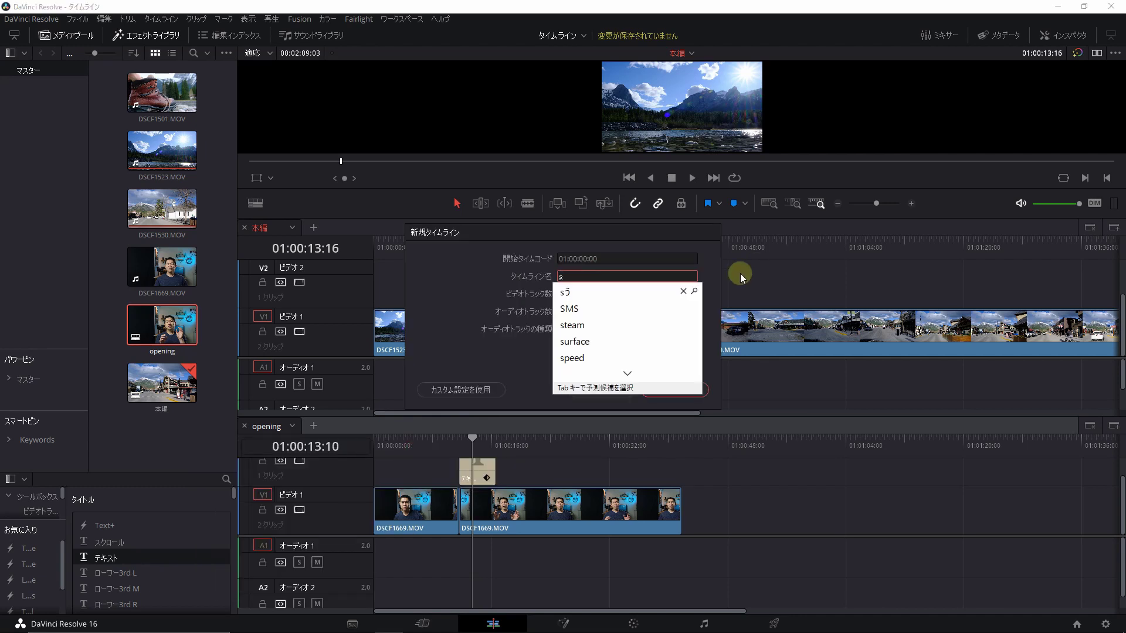
{"action": "key", "text": "Tab"}
{"action": "key", "text": "Return"}
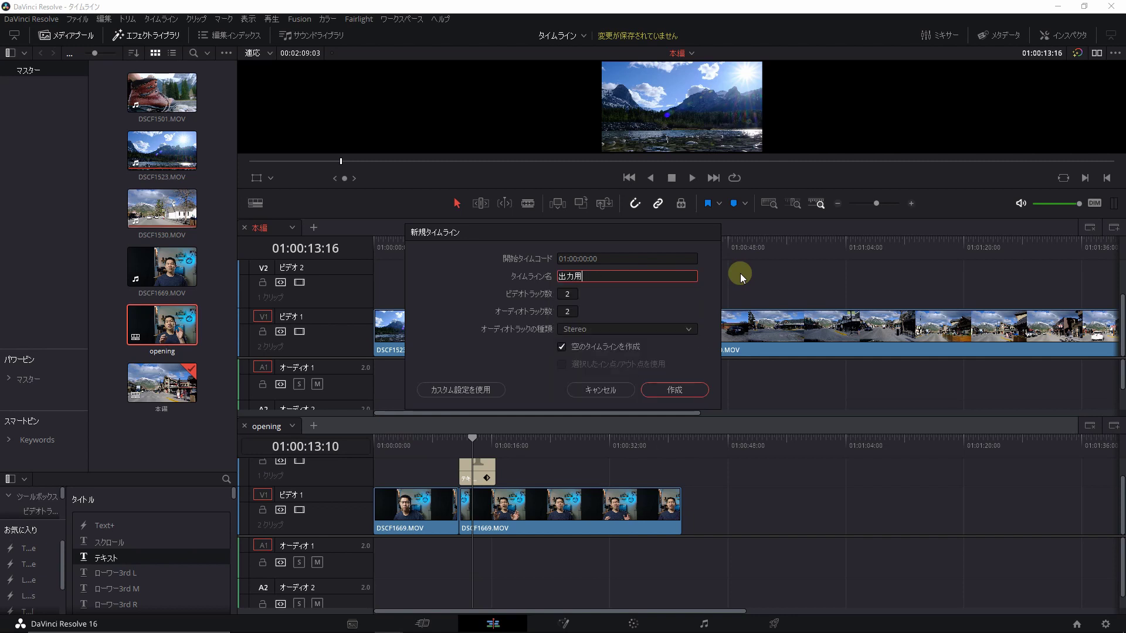
{"action": "left_click", "coordinate": [701, 382]}
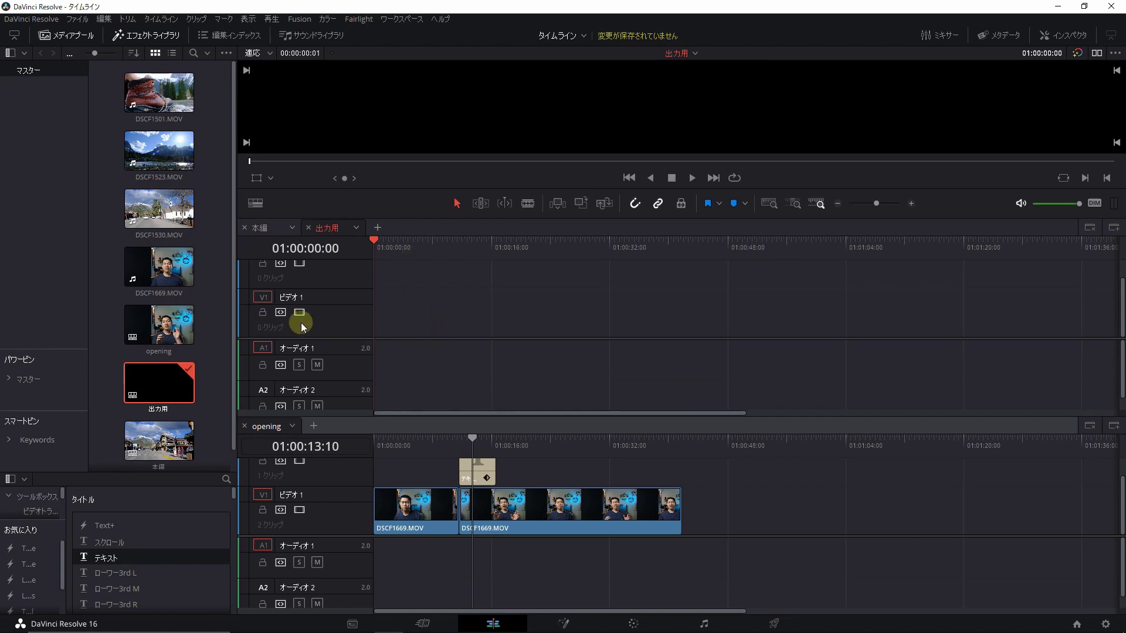
Place the nested opening timeline on V1 of 出力用, with 本編 directly after it.
{"action": "left_click", "coordinate": [150, 333]}
{"action": "left_click_drag", "start_coordinate": [150, 332], "coordinate": [382, 304]}
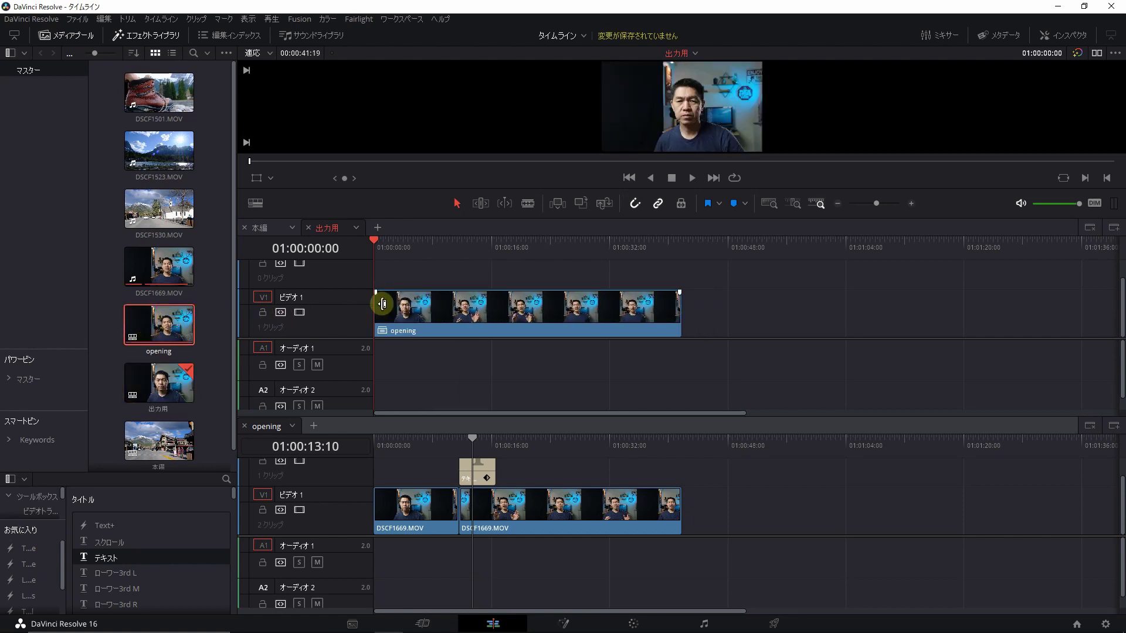
{"action": "left_click", "coordinate": [151, 452]}
{"action": "left_click_drag", "start_coordinate": [151, 452], "coordinate": [782, 338]}
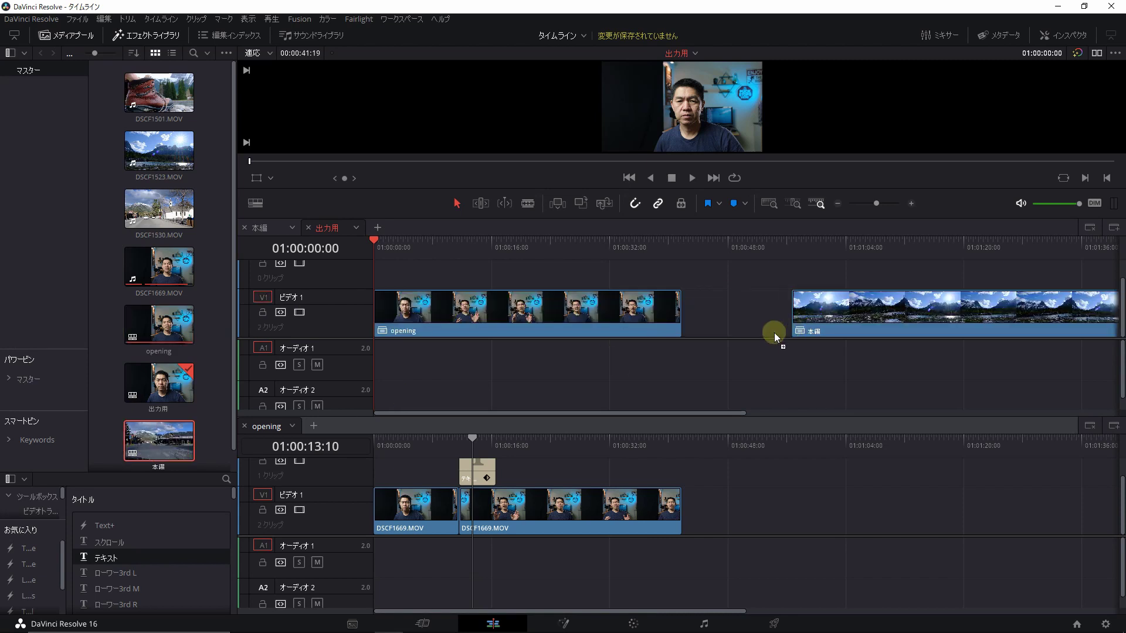
{"action": "left_click_drag", "start_coordinate": [782, 339], "coordinate": [686, 341]}
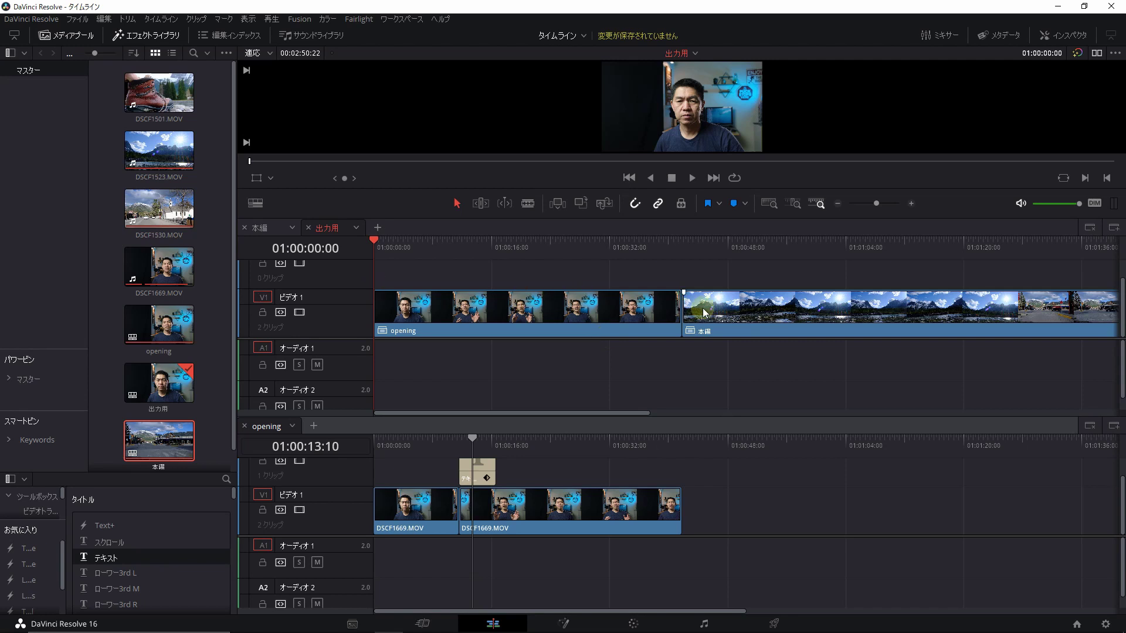
Append は晴れ to the opening title text so it reads 今日の天気は晴れ.
{"action": "left_click", "coordinate": [497, 470]}
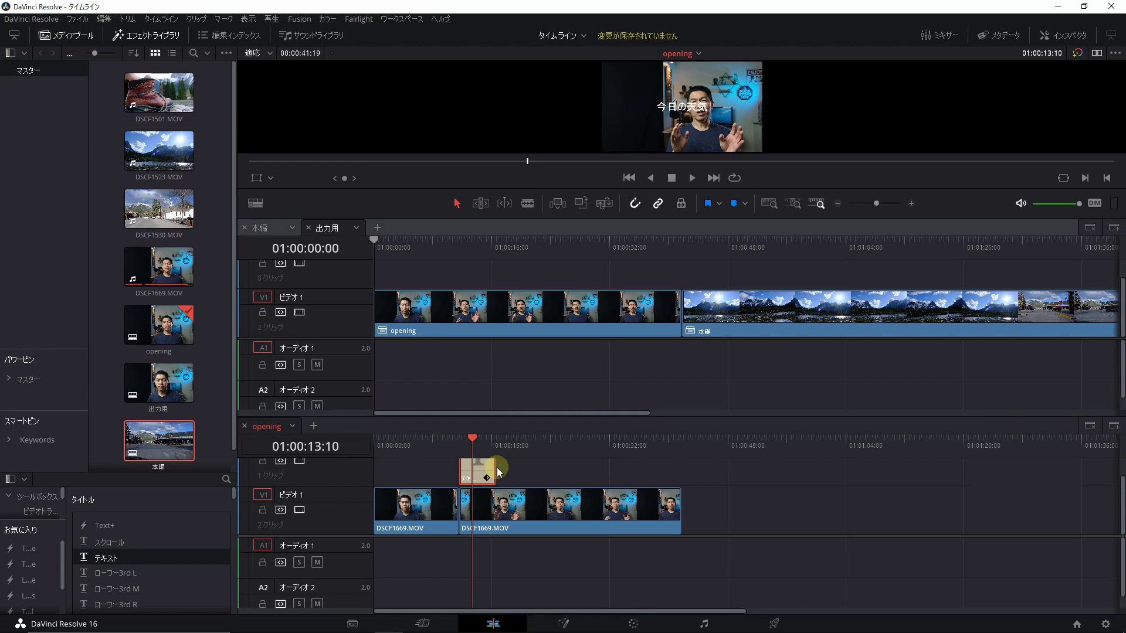
{"action": "left_click_drag", "start_coordinate": [359, 420], "coordinate": [358, 403]}
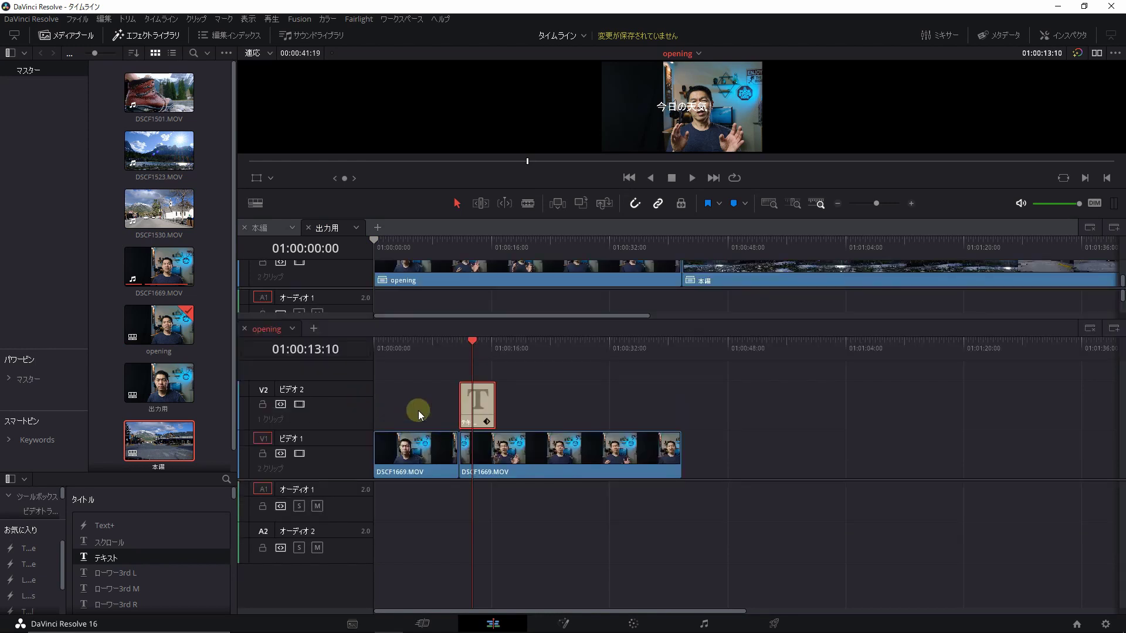
{"action": "double_click", "coordinate": [478, 410]}
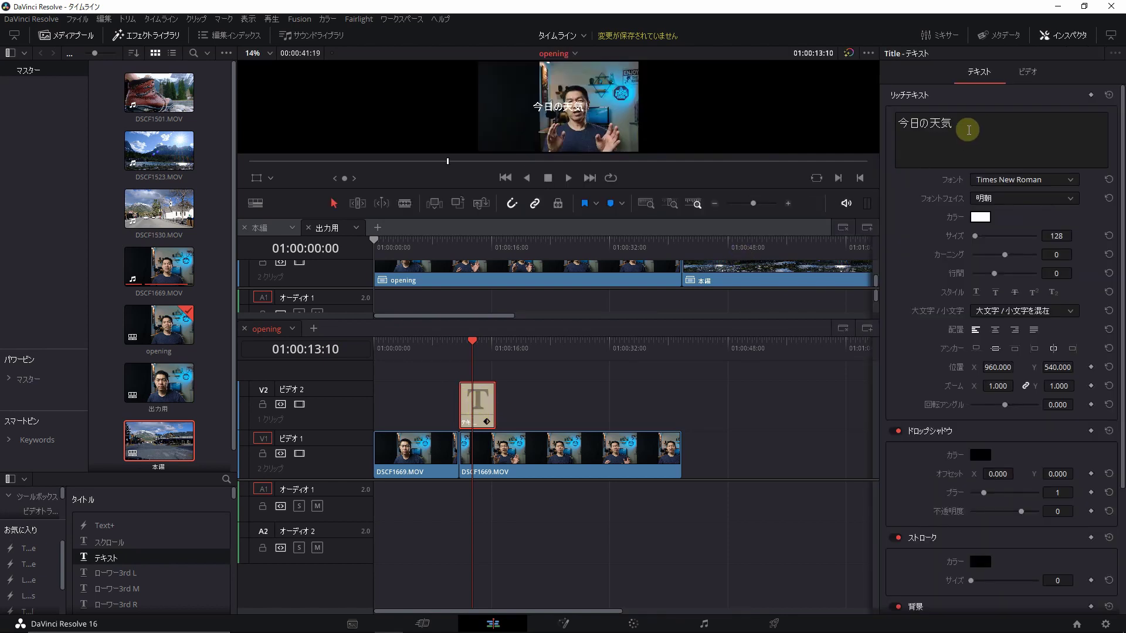
{"action": "left_click", "coordinate": [969, 129]}
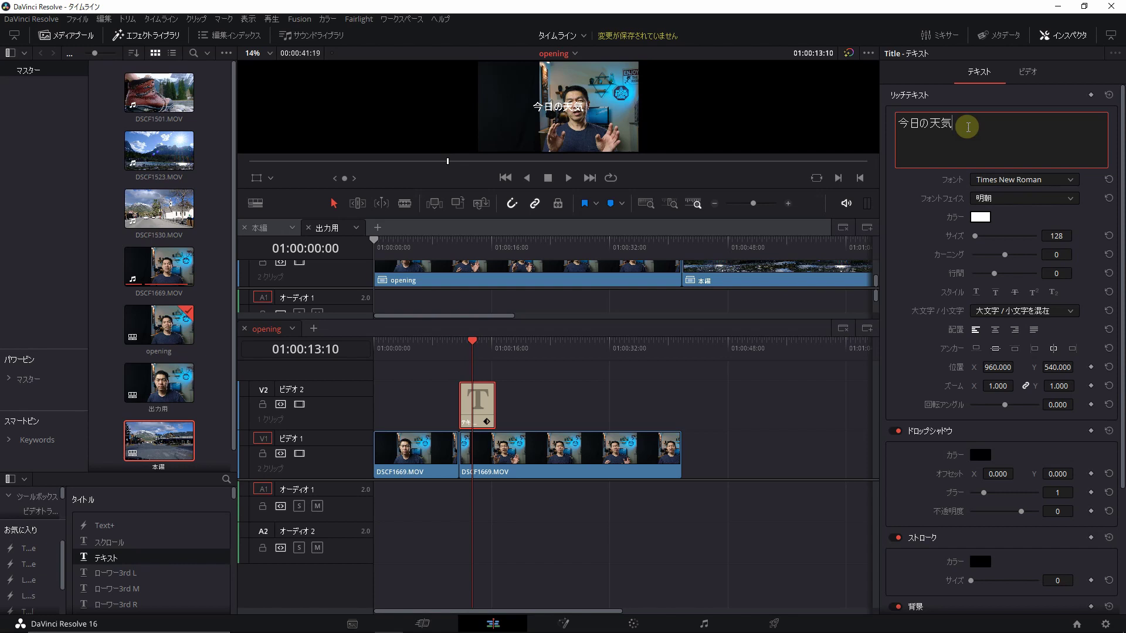
{"action": "type", "text": "は晴れ"}
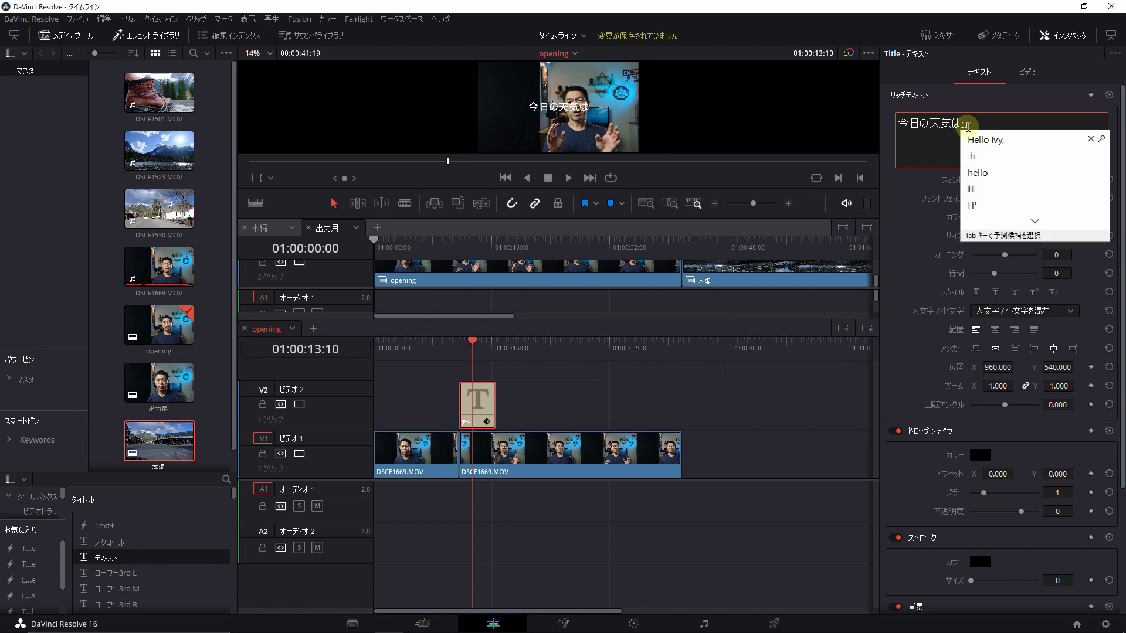
{"action": "key", "text": "Return"}
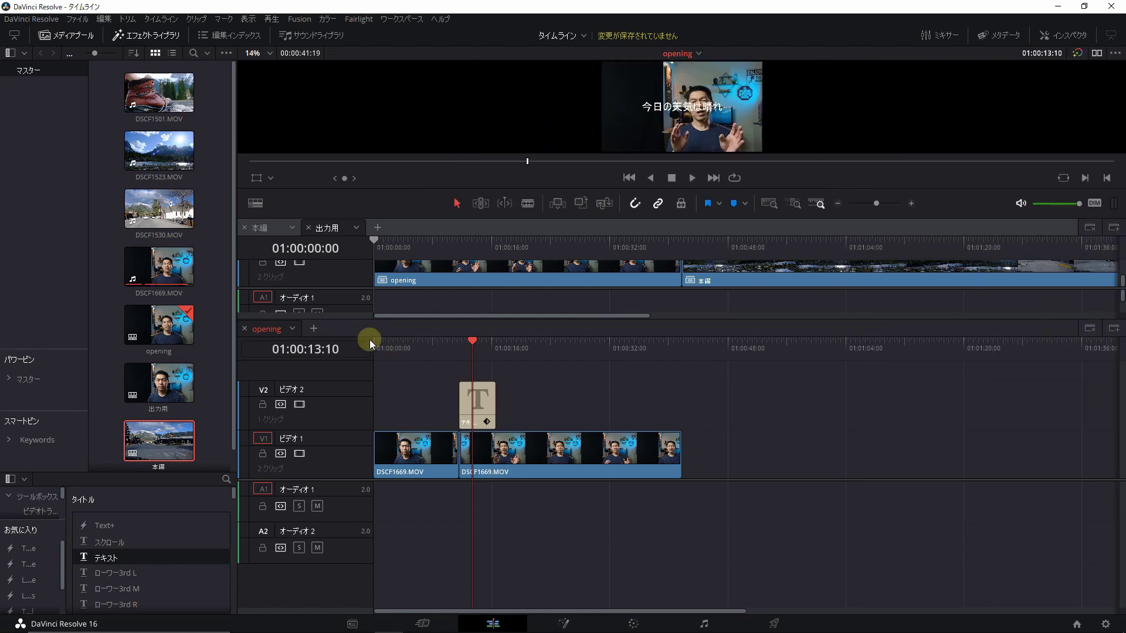
Enlarge the timeline area and make 出力用 the active timeline.
{"action": "left_click_drag", "start_coordinate": [378, 317], "coordinate": [374, 384]}
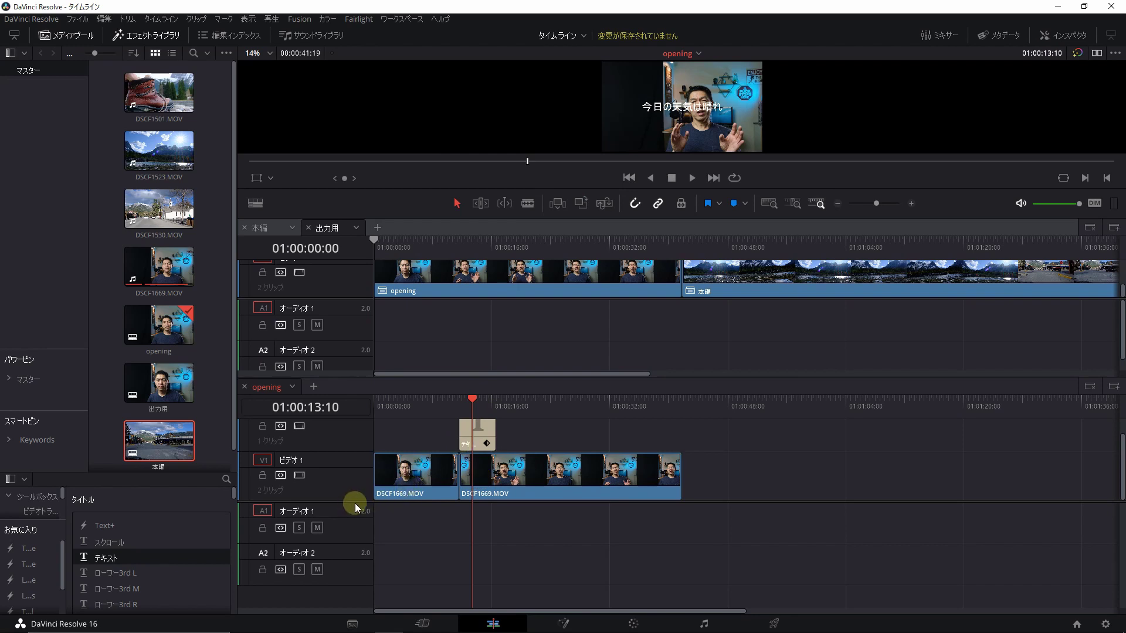
{"action": "scroll", "coordinate": [354, 504], "scroll_direction": "up", "scroll_amount": 3}
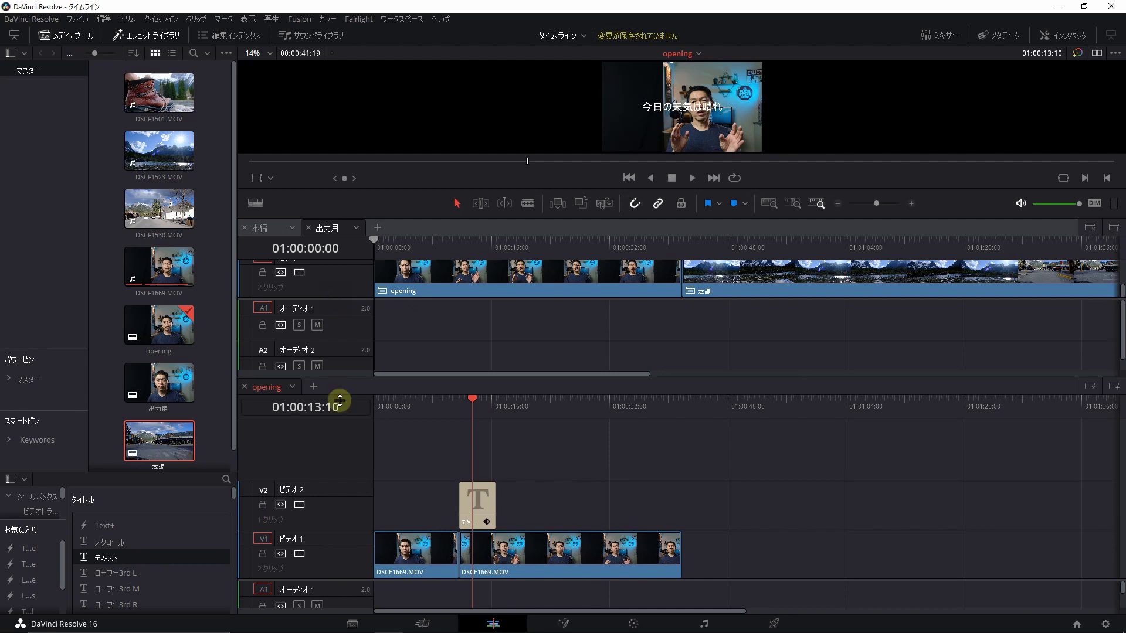
{"action": "left_click", "coordinate": [437, 293]}
Scrub 出力用 to the 今日の天気は晴れ title and select the opening clip.
{"action": "left_click", "coordinate": [454, 251]}
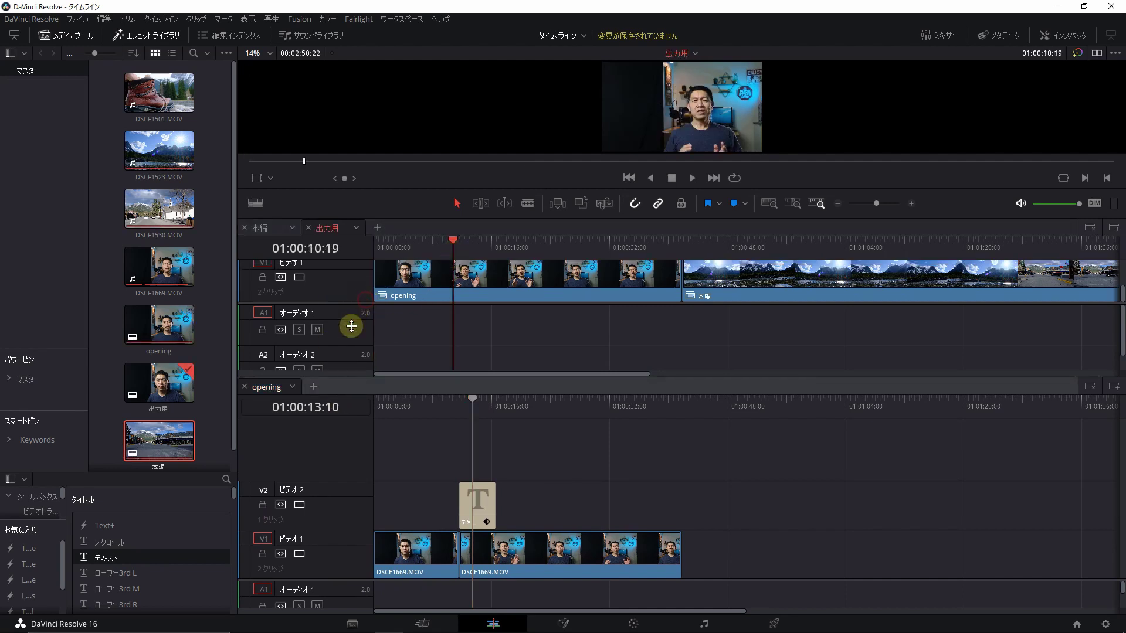
{"action": "scroll", "coordinate": [352, 319], "scroll_direction": "up", "scroll_amount": 2}
{"action": "left_click", "coordinate": [476, 245]}
{"action": "left_click_drag", "start_coordinate": [476, 245], "coordinate": [496, 241]}
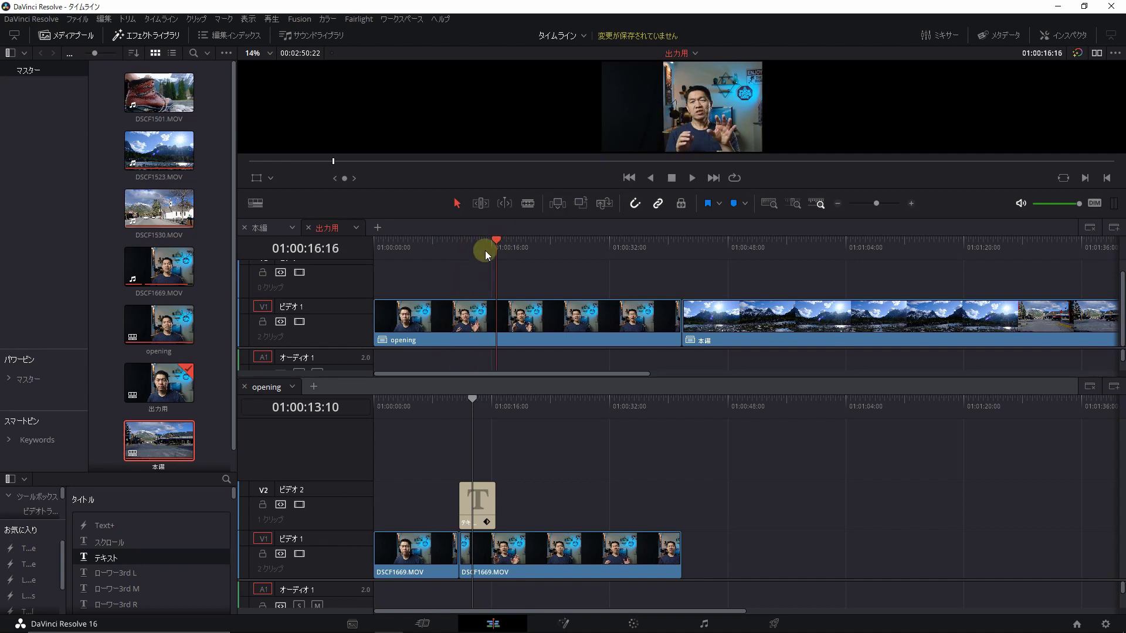
{"action": "left_click", "coordinate": [487, 245]}
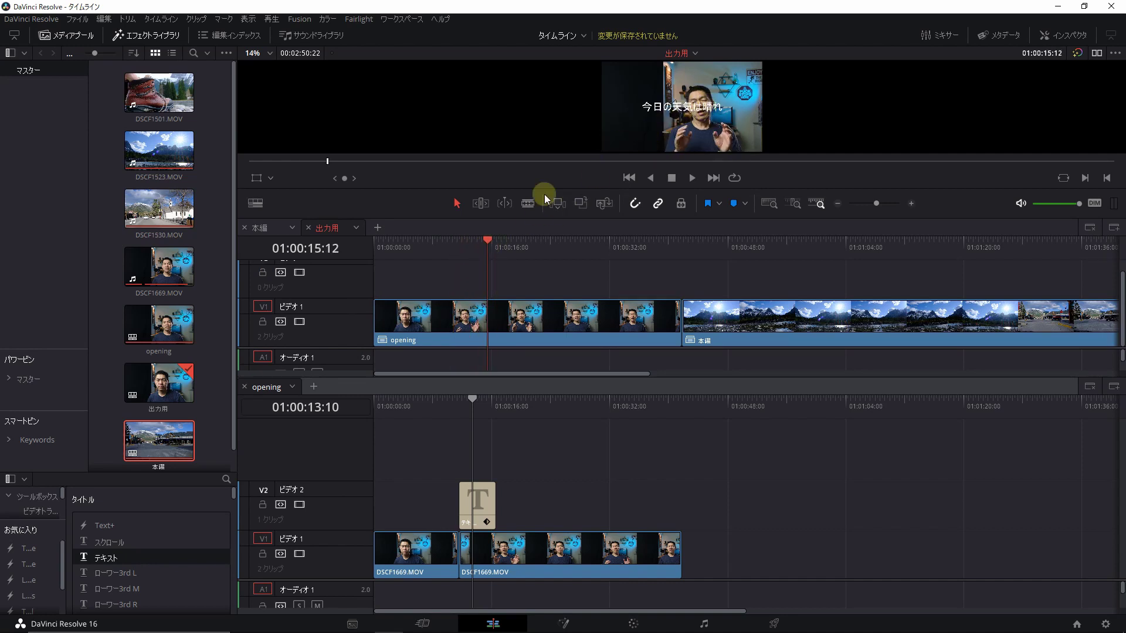
{"action": "left_click", "coordinate": [508, 316]}
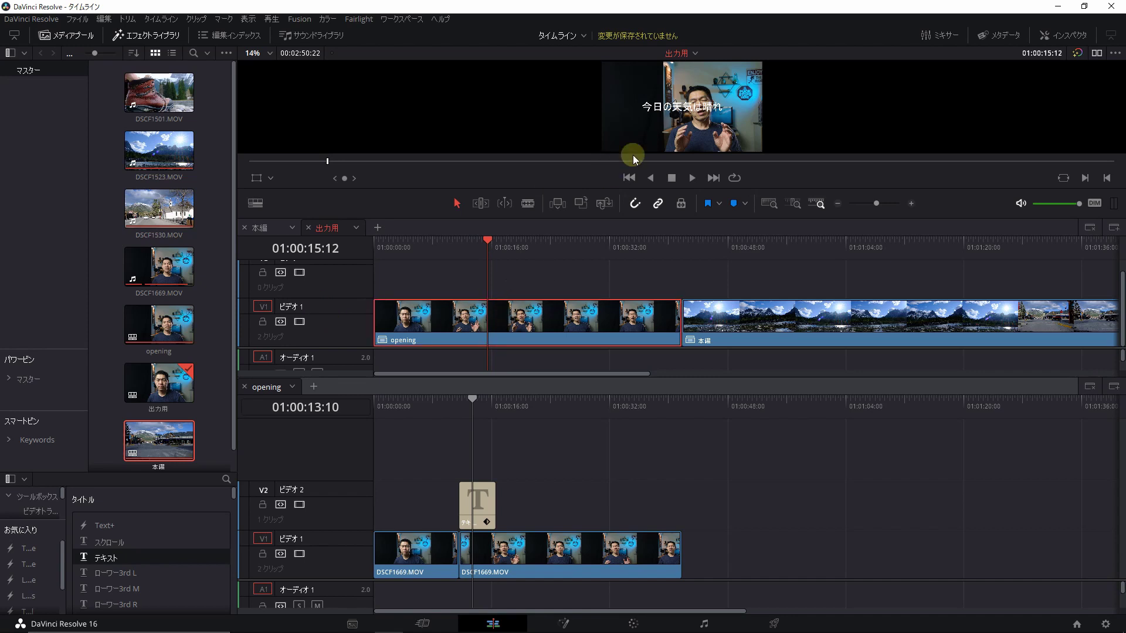
{"action": "left_click", "coordinate": [491, 341]}
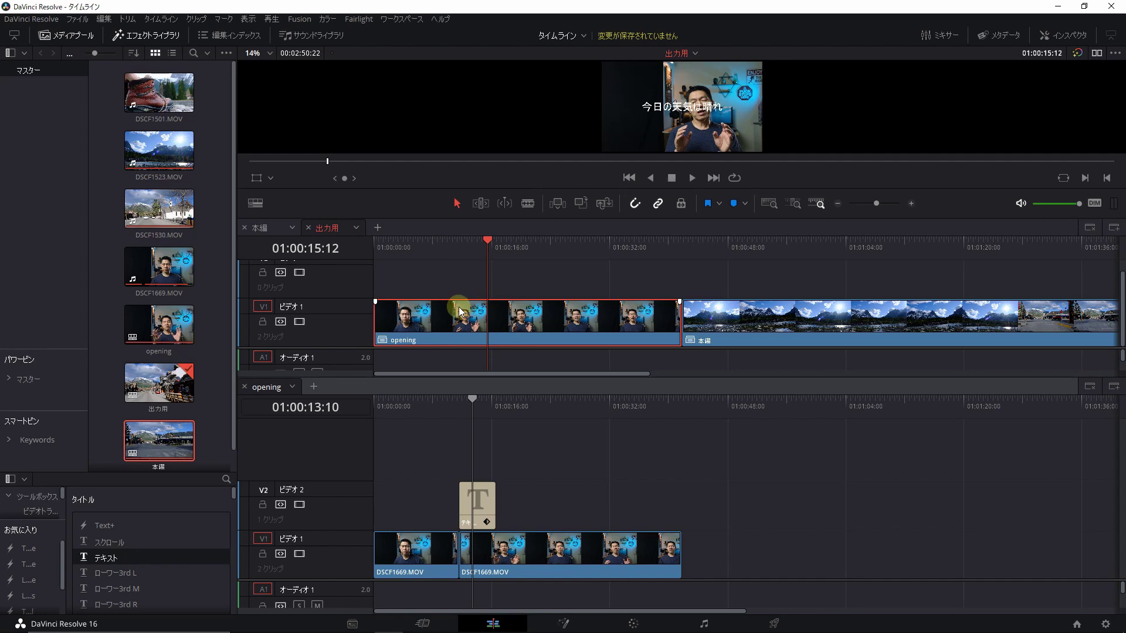
Split opening at 01:00:31:11, delete the end piece, and ripple-close the gap before 本編.
{"action": "left_click", "coordinate": [607, 244]}
{"action": "key", "text": "ctrl+b"}
{"action": "left_click", "coordinate": [639, 321]}
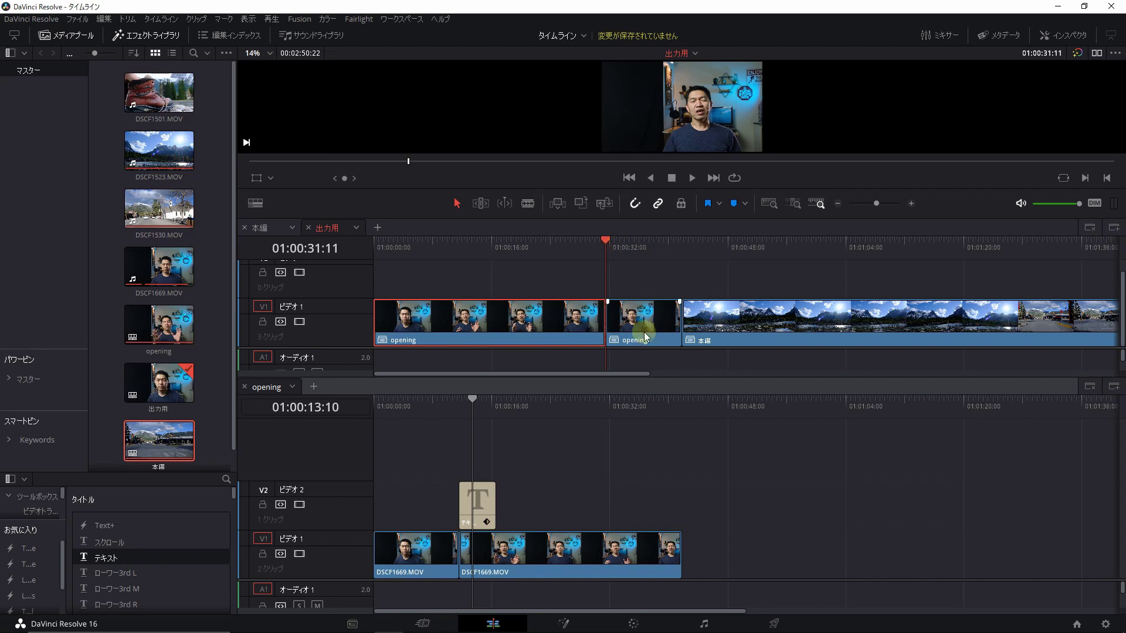
{"action": "key", "text": "Delete"}
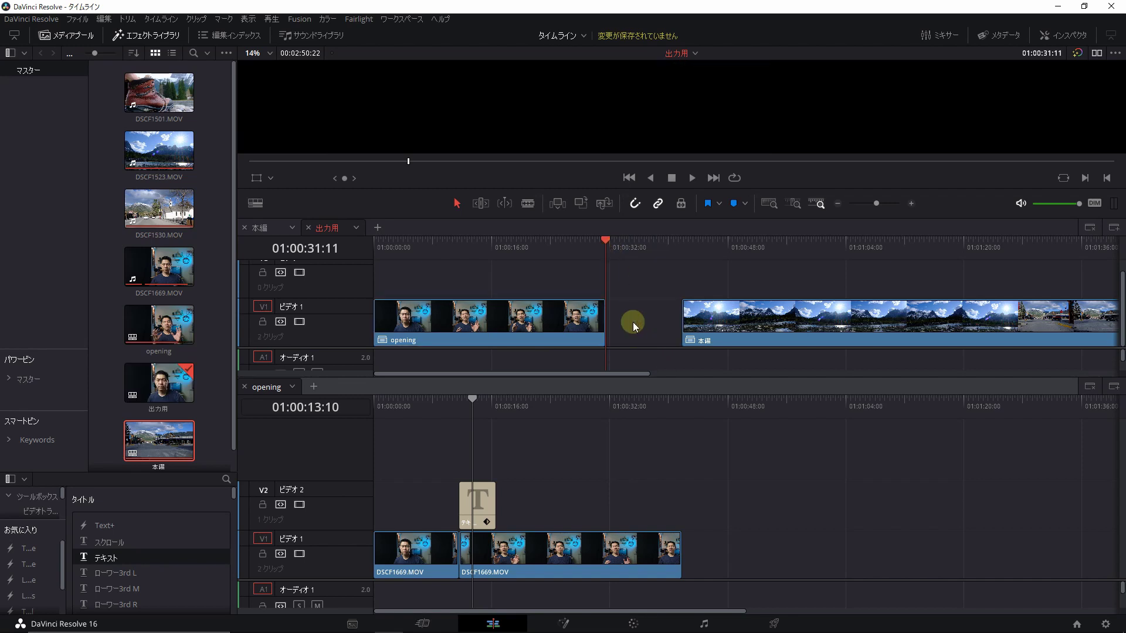
{"action": "left_click", "coordinate": [626, 325]}
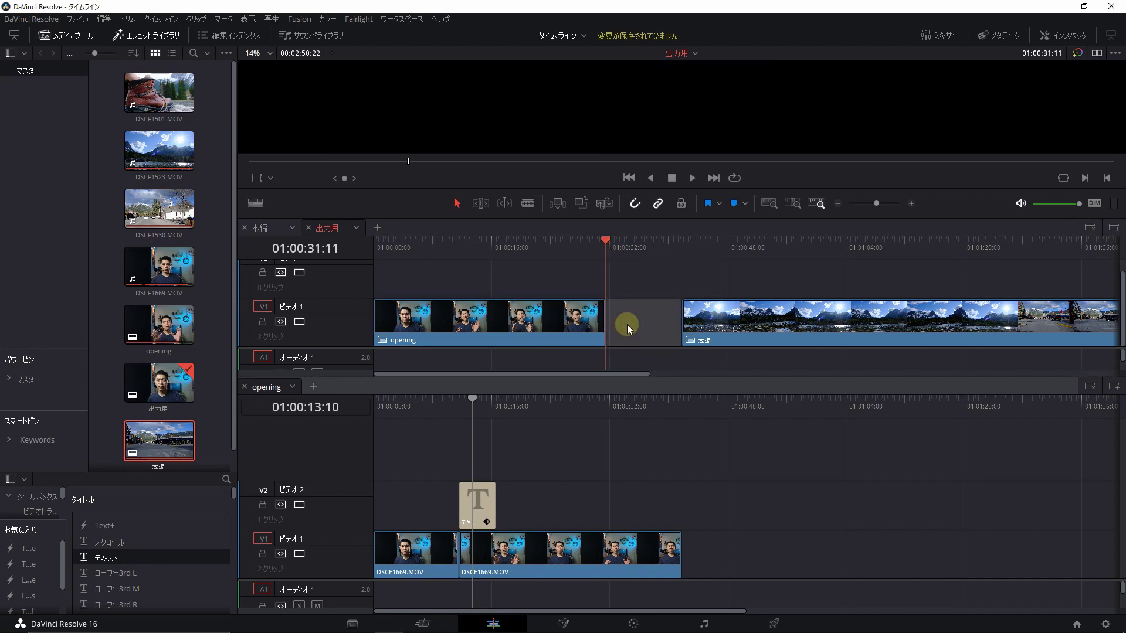
{"action": "key", "text": "Delete"}
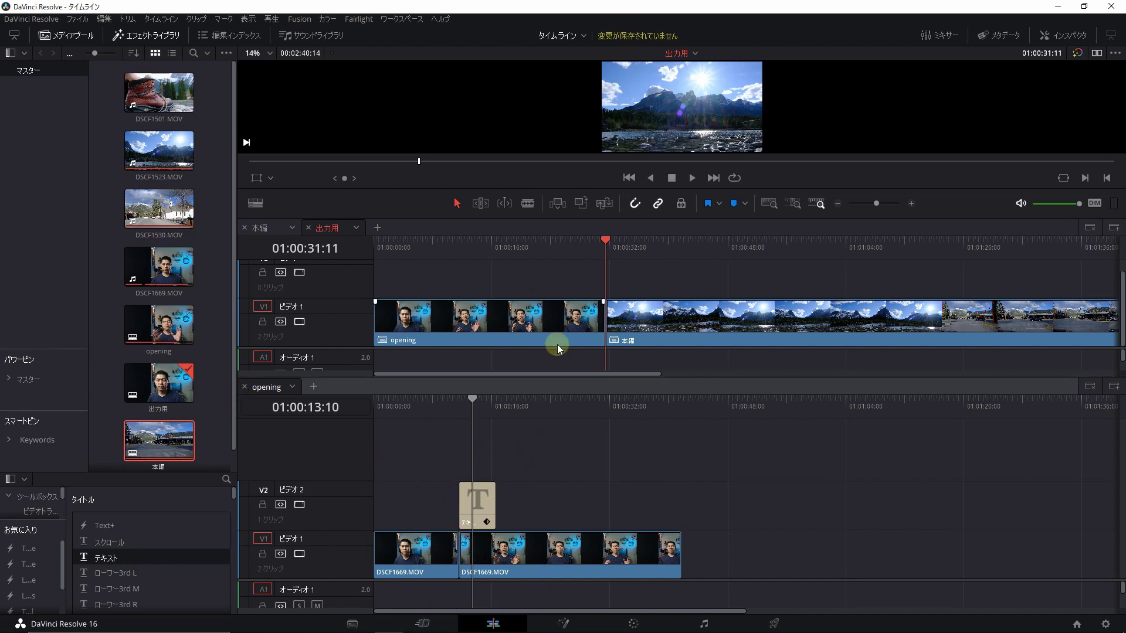
Replace the opening clip with a fresh nested copy at 01:00:00, with 本編 butted after it.
{"action": "left_click", "coordinate": [534, 327]}
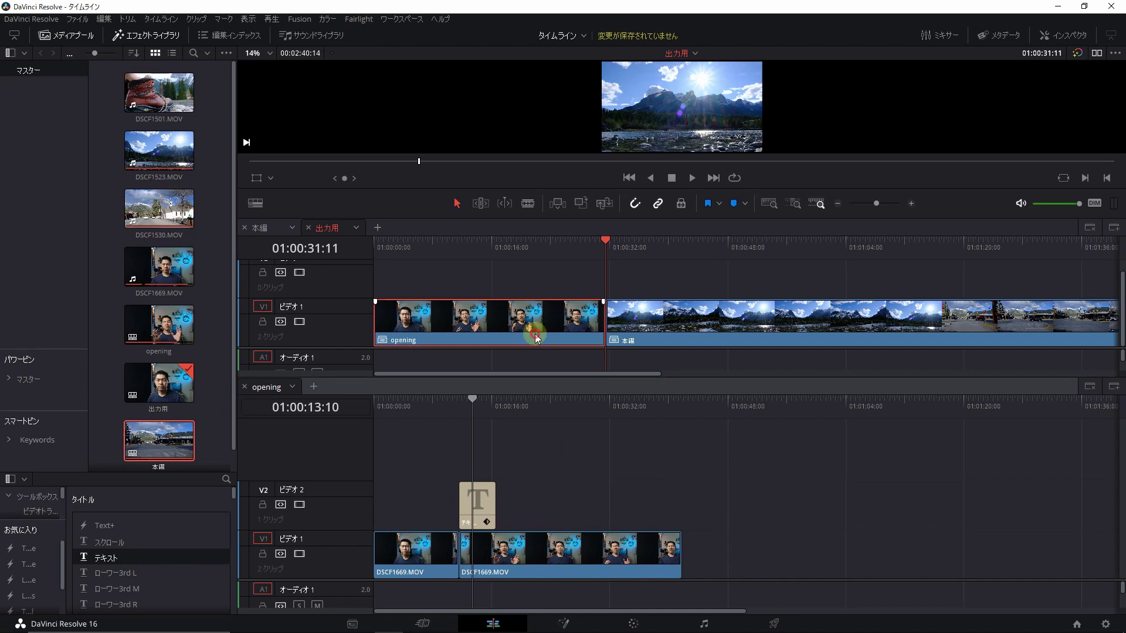
{"action": "key", "text": "Delete"}
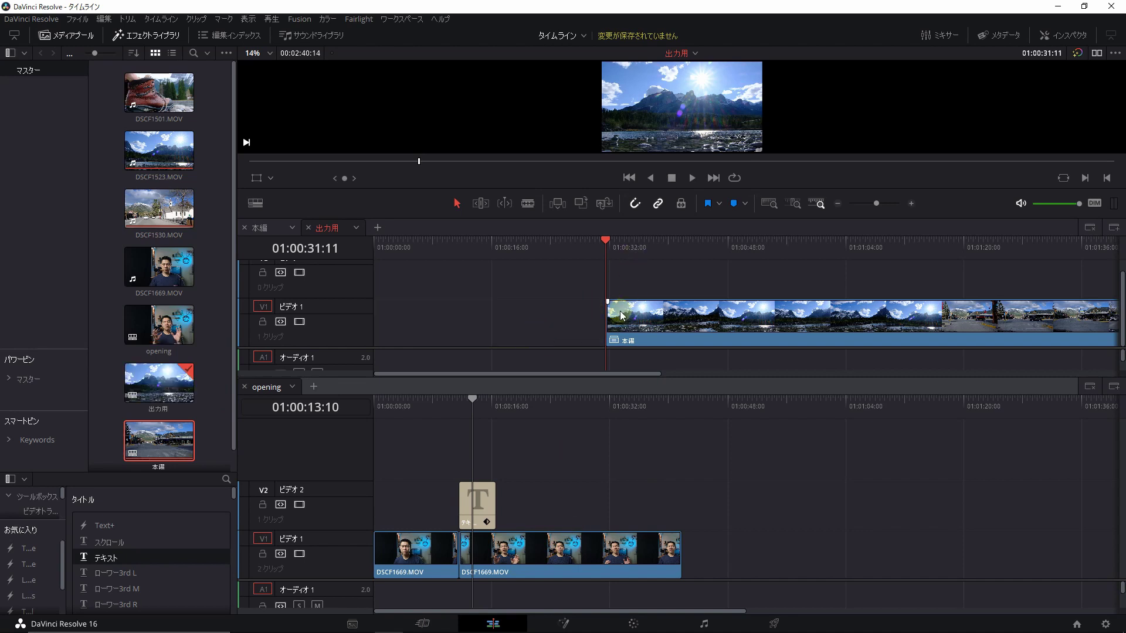
{"action": "left_click", "coordinate": [633, 331]}
{"action": "left_click_drag", "start_coordinate": [661, 336], "coordinate": [914, 336]}
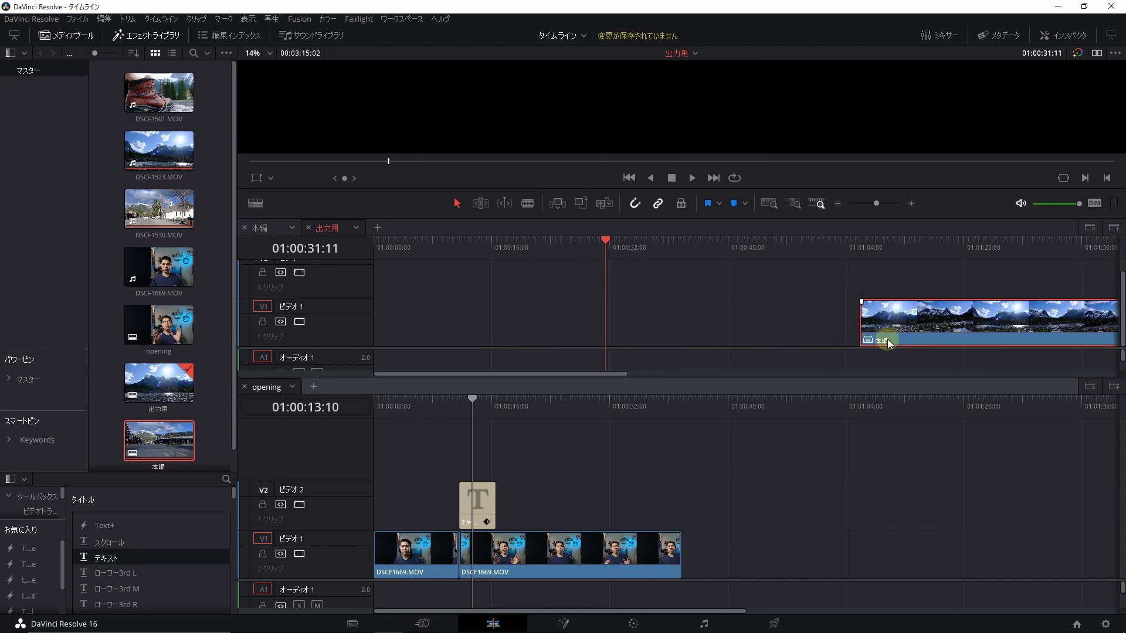
{"action": "left_click_drag", "start_coordinate": [158, 325], "coordinate": [403, 339]}
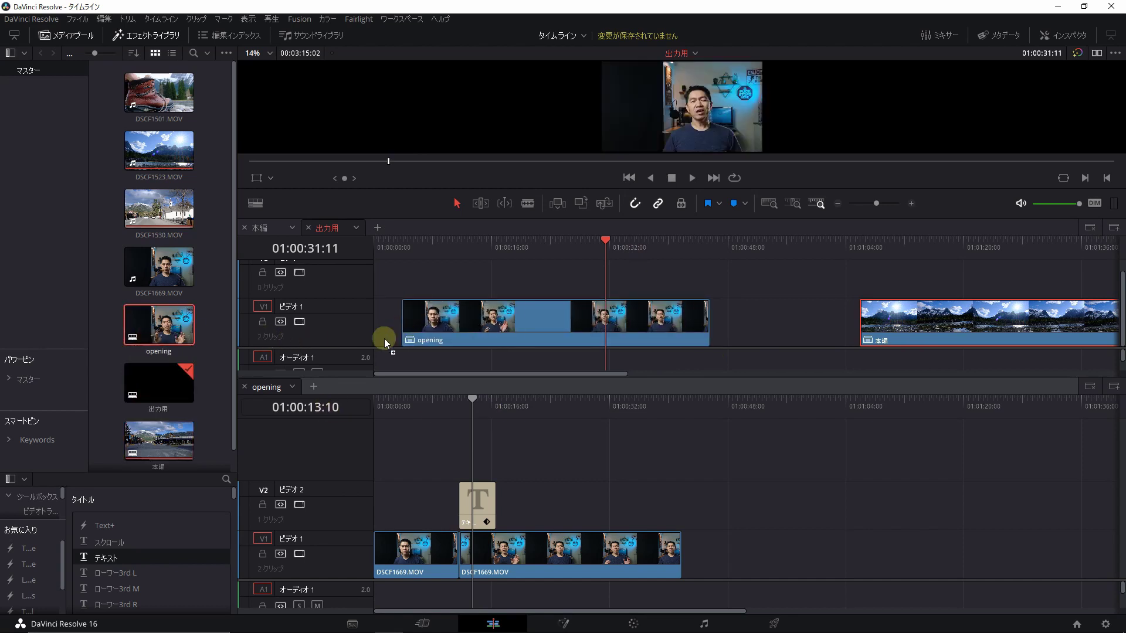
{"action": "left_click_drag", "start_coordinate": [402, 339], "coordinate": [374, 339]}
{"action": "left_click_drag", "start_coordinate": [881, 326], "coordinate": [709, 327]}
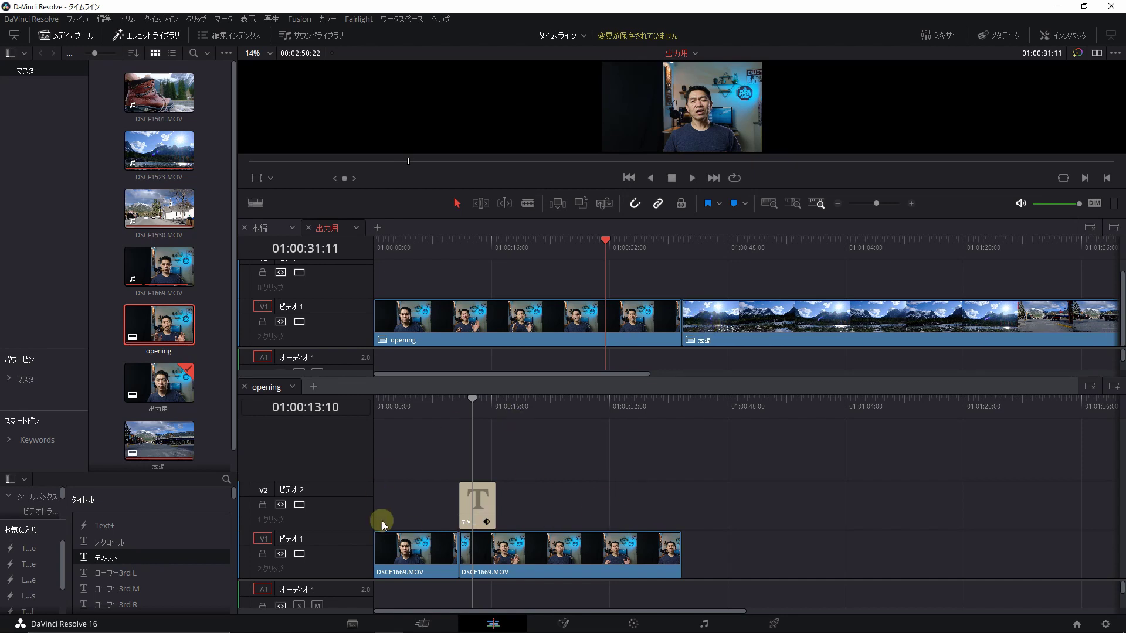
Mark an In/Out range on the DSCF1523 mountain shot and scrub 出力用 to check.
{"action": "left_click", "coordinate": [413, 409]}
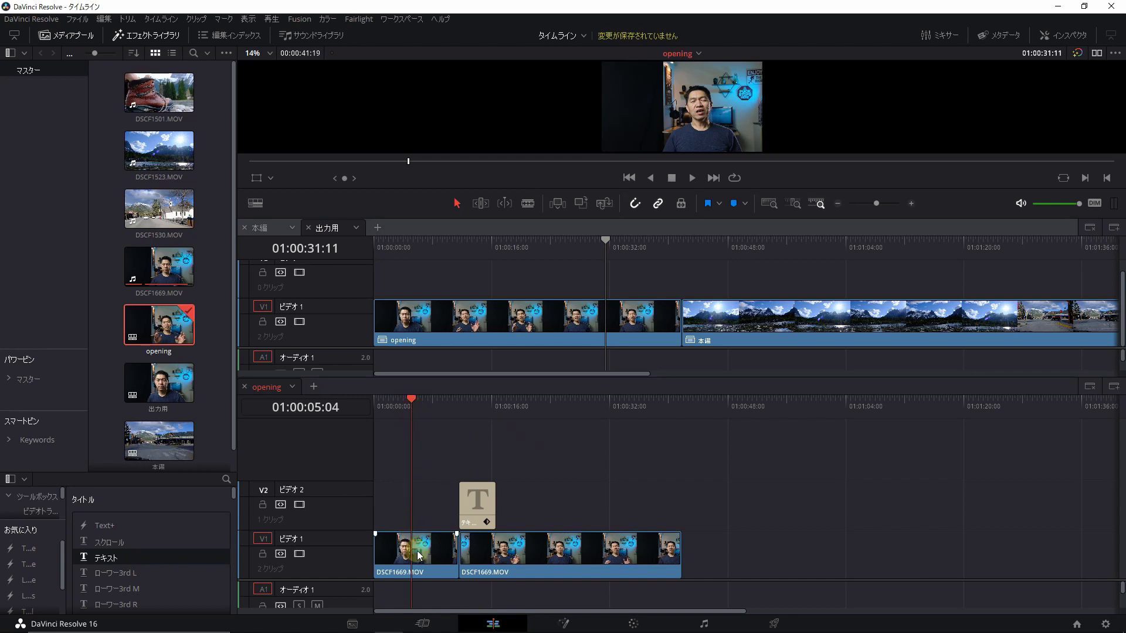
{"action": "mouse_move", "coordinate": [631, 161]}
{"action": "left_mouse_down"}
{"action": "mouse_move", "coordinate": [705, 165]}
{"action": "mouse_move", "coordinate": [534, 504]}
{"action": "left_mouse_up"}
{"action": "key", "text": "i"}
{"action": "key", "text": "o"}
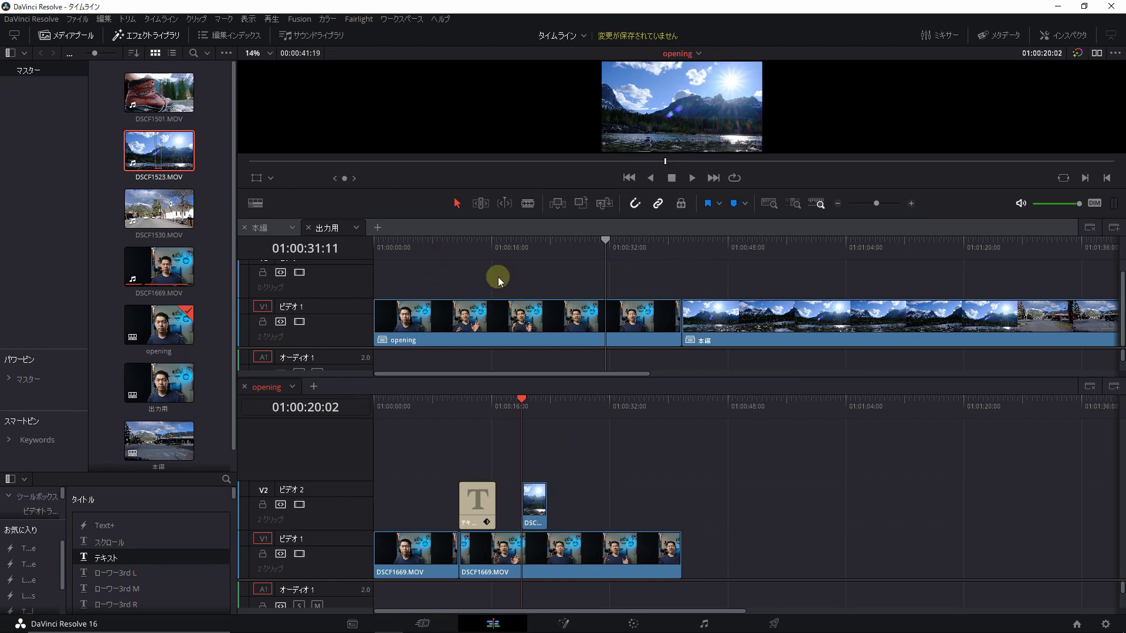
{"action": "mouse_move", "coordinate": [497, 256]}
{"action": "left_mouse_down"}
{"action": "mouse_move", "coordinate": [544, 256]}
{"action": "mouse_move", "coordinate": [544, 269]}
{"action": "left_mouse_up"}
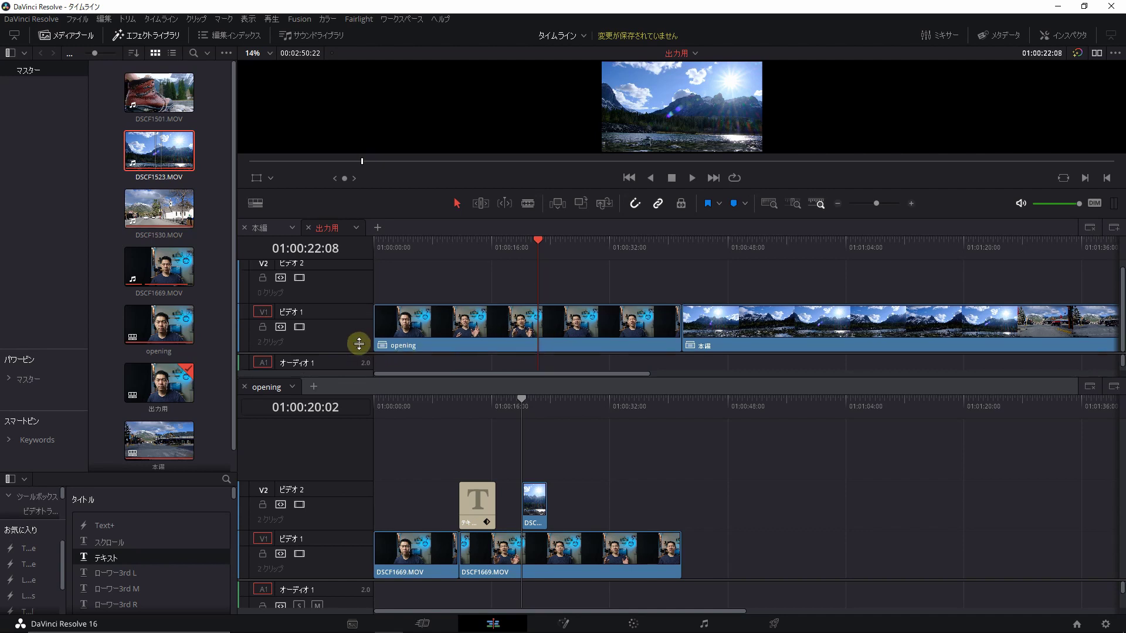
Give the audio track more room and view the 本編 timeline to review the nested result.
{"action": "left_click_drag", "start_coordinate": [360, 349], "coordinate": [364, 332]}
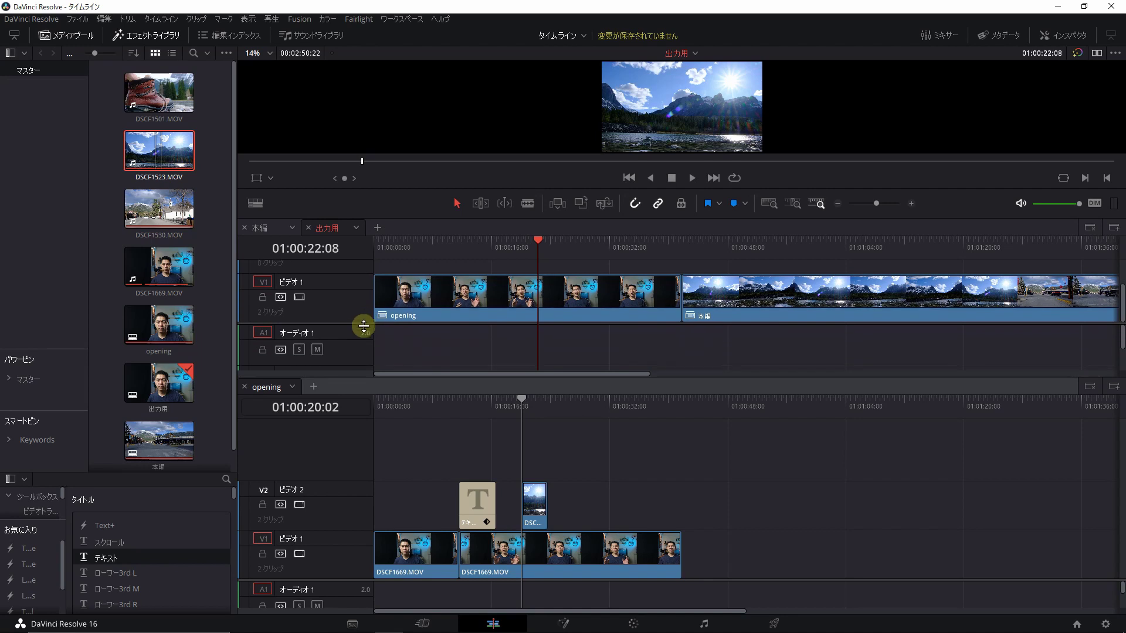
{"action": "left_click", "coordinate": [266, 228]}
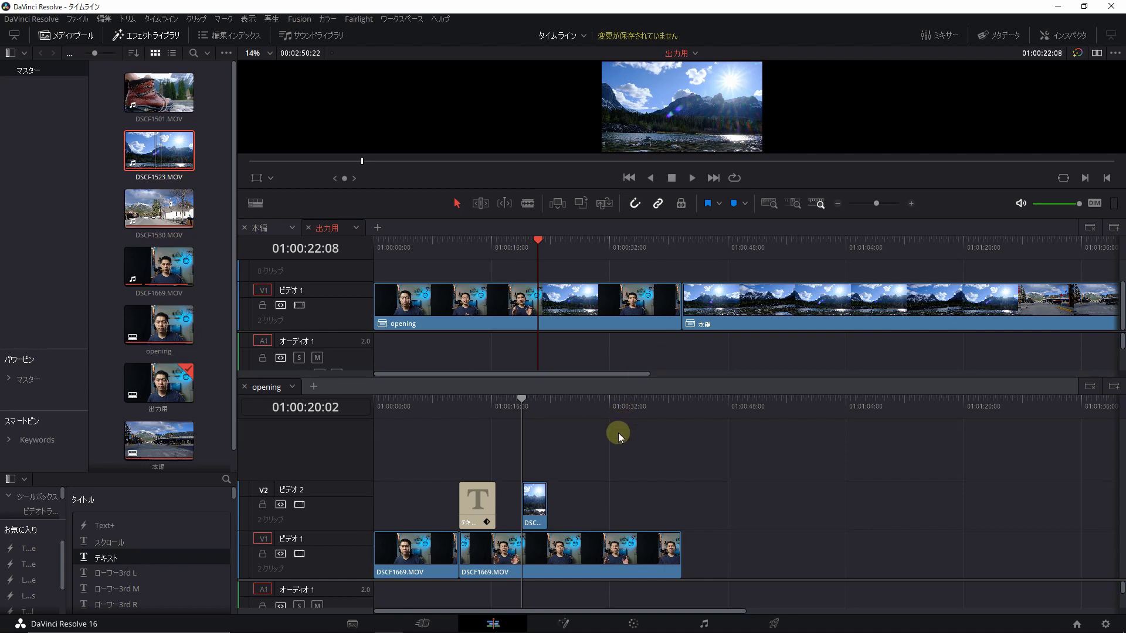
Split DSCF1669 at 01:00:27:14 and ripple-trim away the unwanted talking-head section.
{"action": "left_click", "coordinate": [609, 400]}
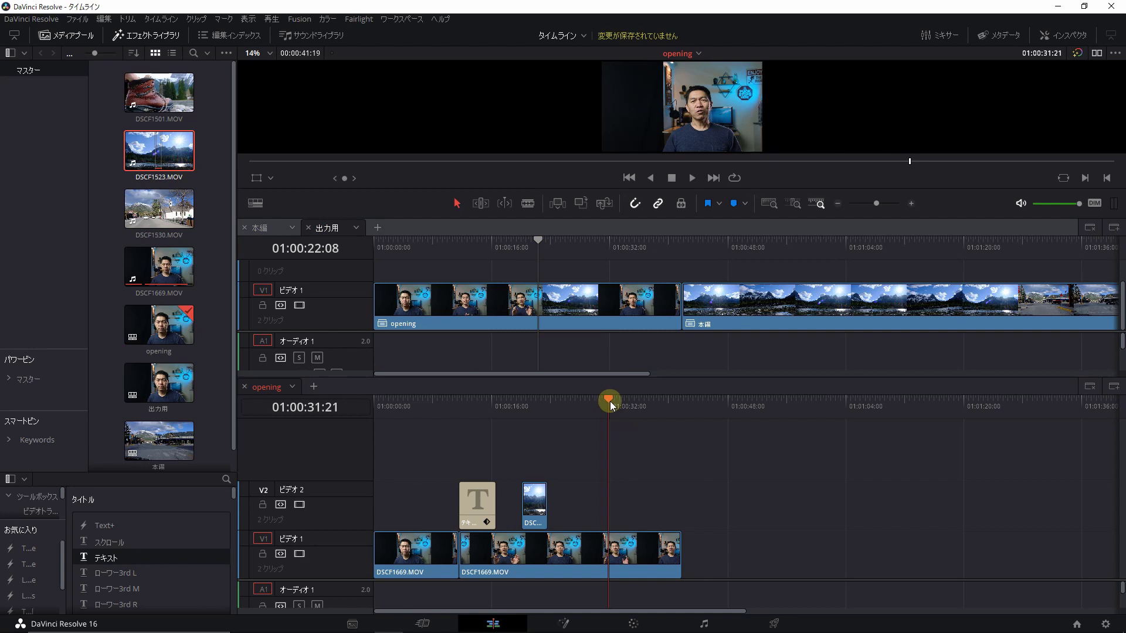
{"action": "left_click", "coordinate": [577, 396]}
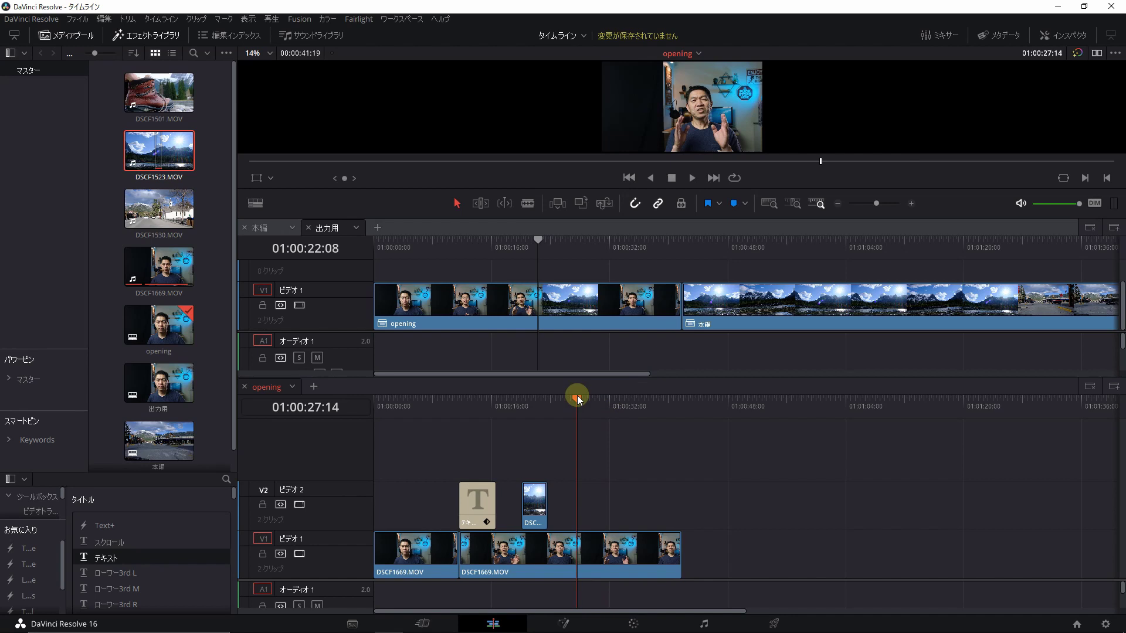
{"action": "key", "text": "ctrl+b"}
{"action": "key", "text": "space"}
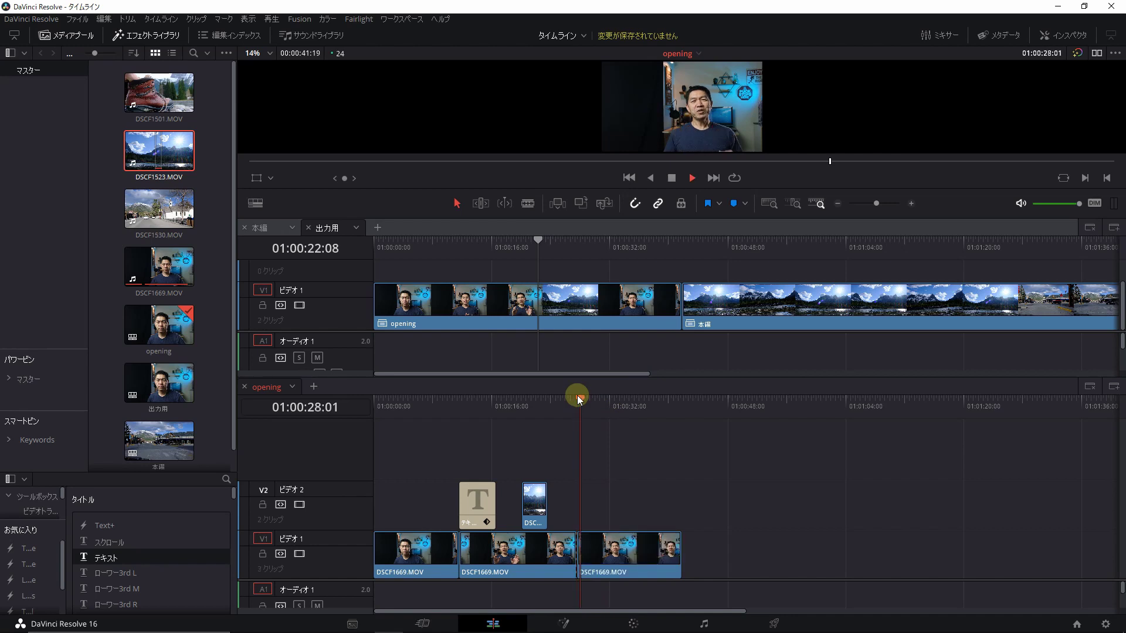
{"action": "key", "text": "ctrl+shift+bracketleft"}
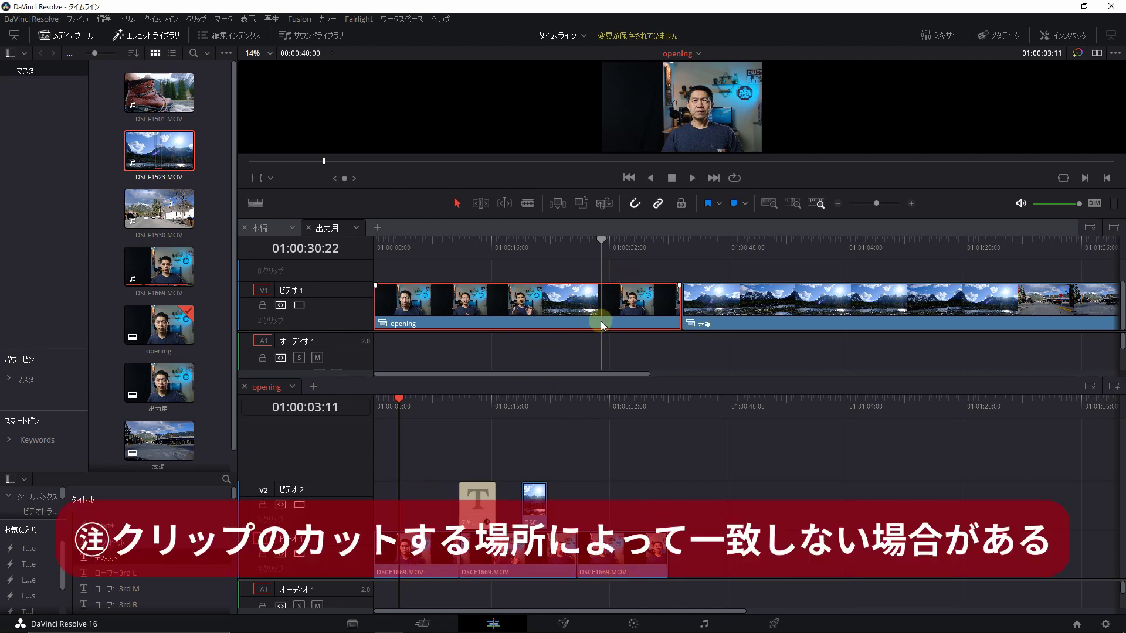
Swap the old opening for the shortened nested opening at 出力用's start and ripple-delete the gap.
{"action": "left_click", "coordinate": [523, 311]}
{"action": "key", "text": "Delete"}
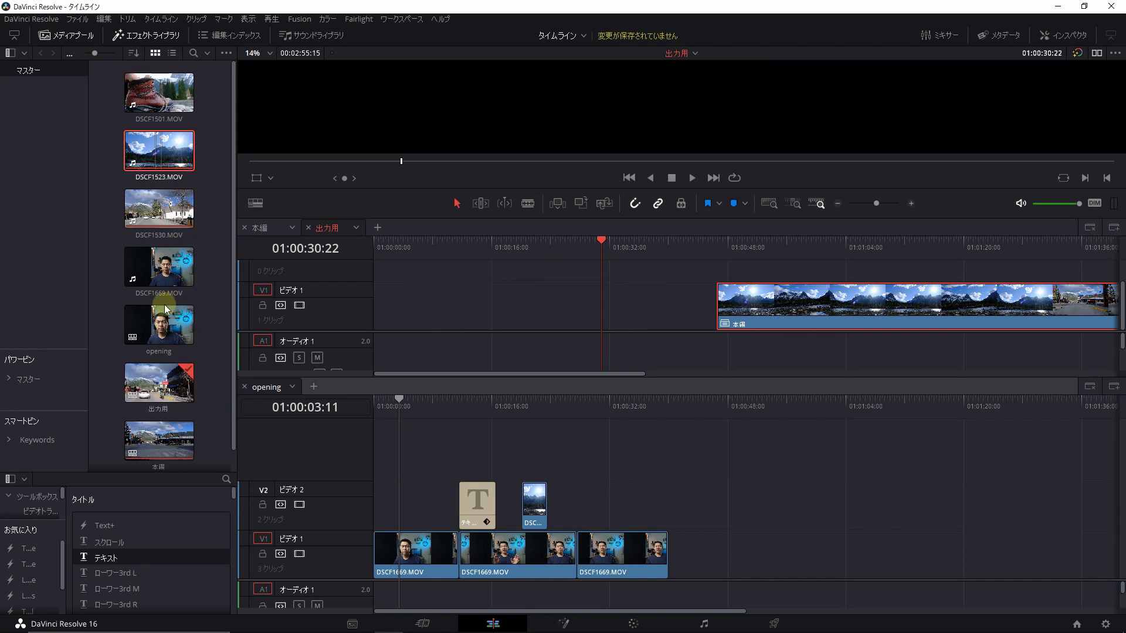
{"action": "left_click_drag", "start_coordinate": [158, 325], "coordinate": [423, 322]}
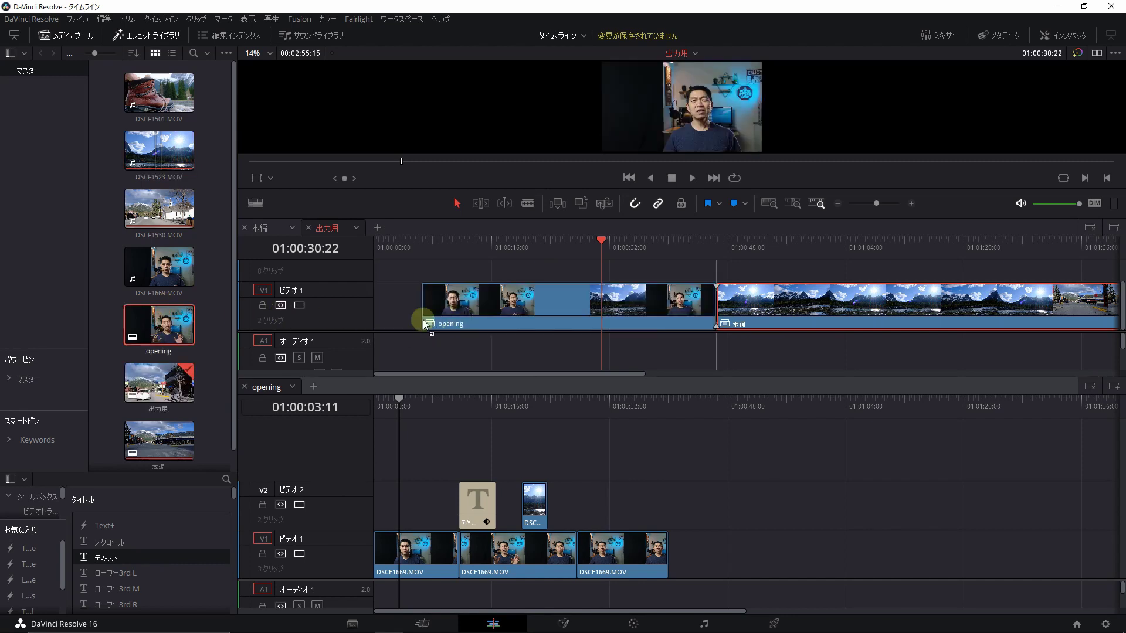
{"action": "left_click_drag", "start_coordinate": [424, 321], "coordinate": [376, 318]}
{"action": "left_click", "coordinate": [678, 302]}
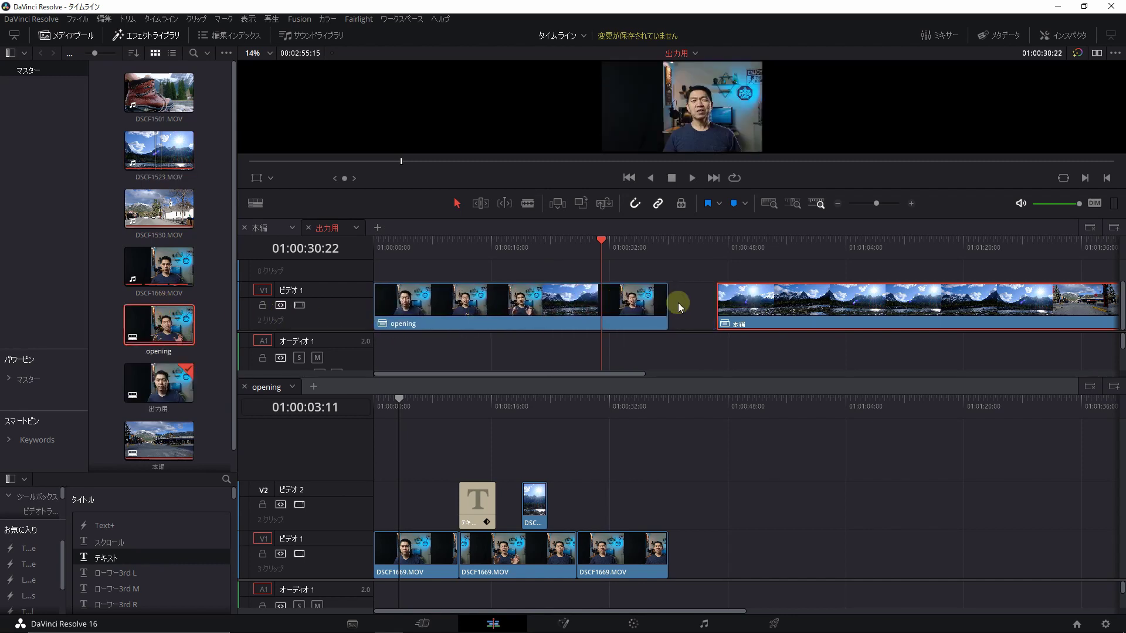
{"action": "key", "text": "Delete"}
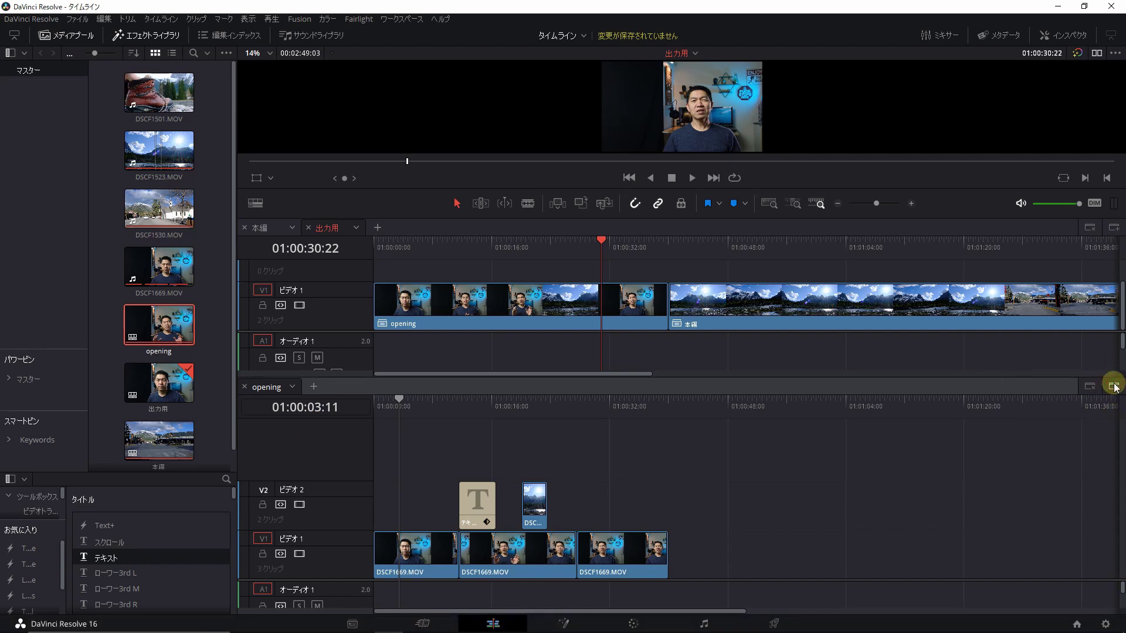
Check where the opening clip ends in 出力用 and show 出力用 in the upper timeline.
{"action": "left_click", "coordinate": [1115, 387]}
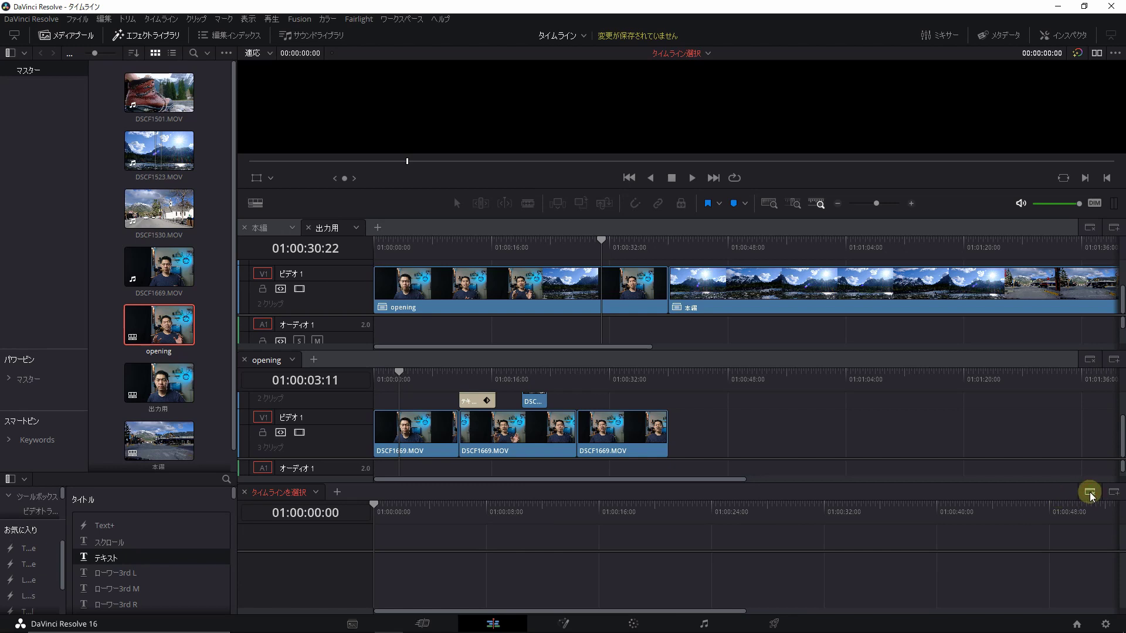
{"action": "left_click", "coordinate": [1089, 493]}
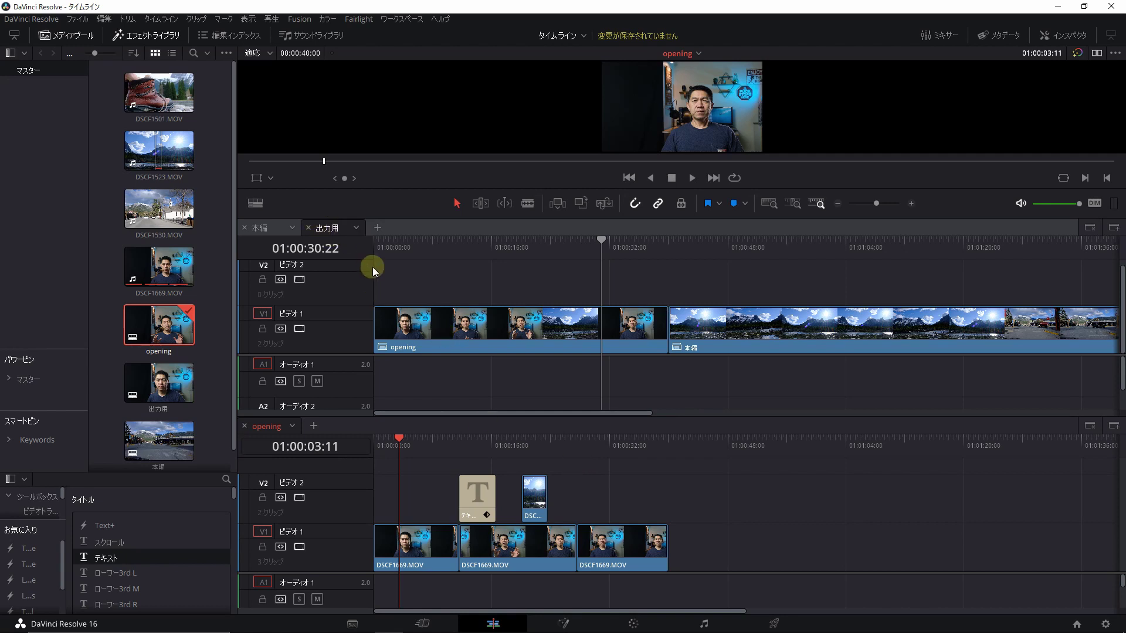
{"action": "left_click", "coordinate": [146, 385]}
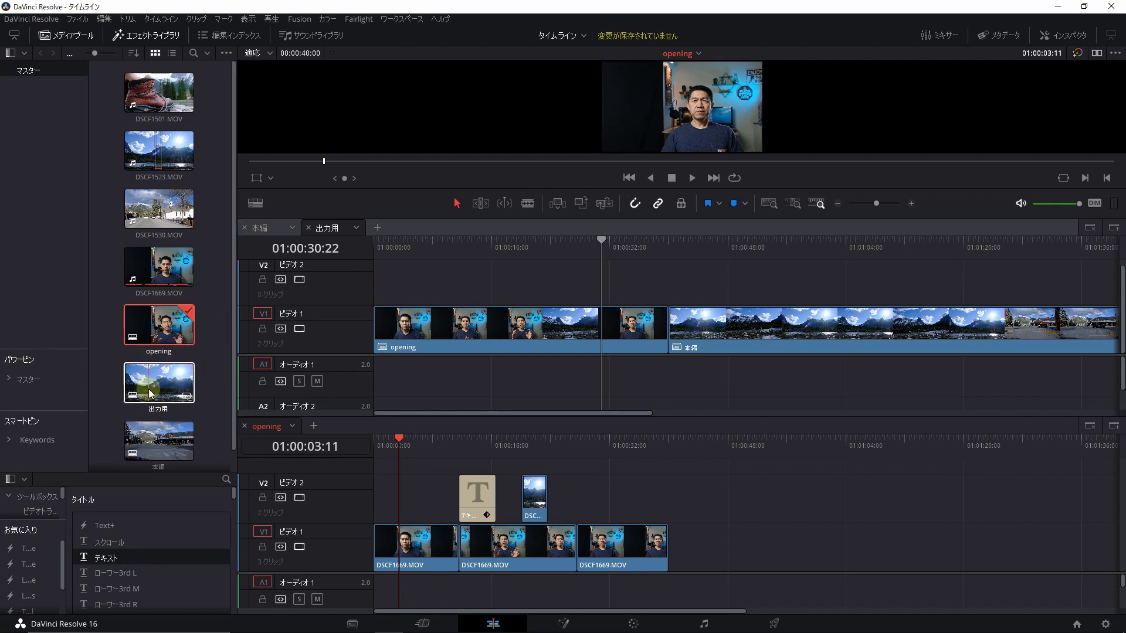
{"action": "left_click", "coordinate": [481, 348]}
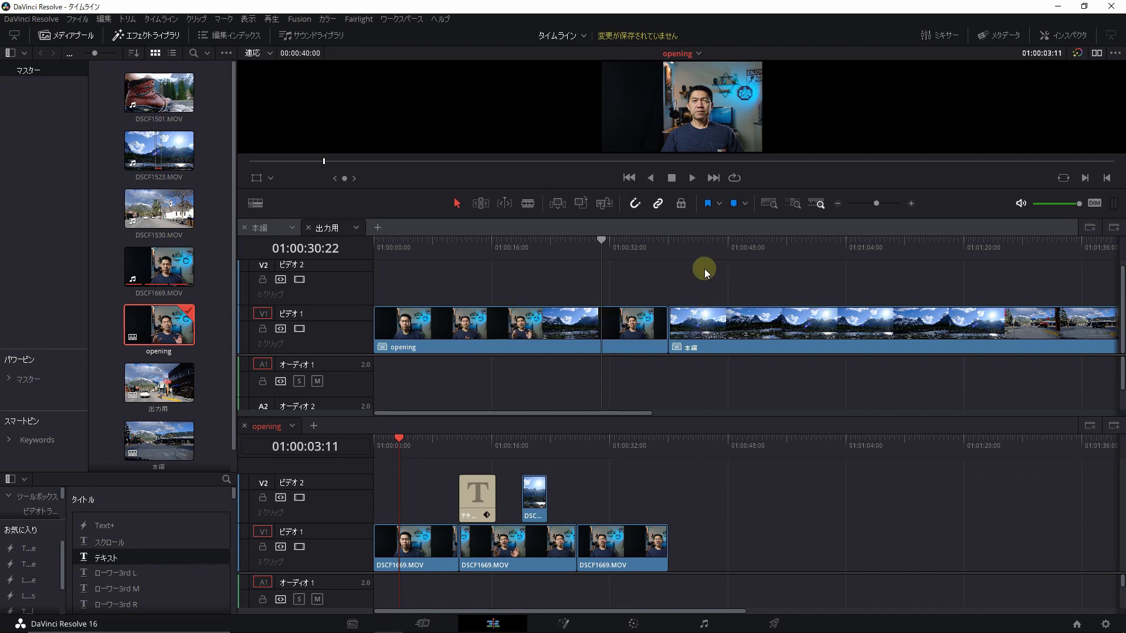
{"action": "left_click", "coordinate": [667, 243]}
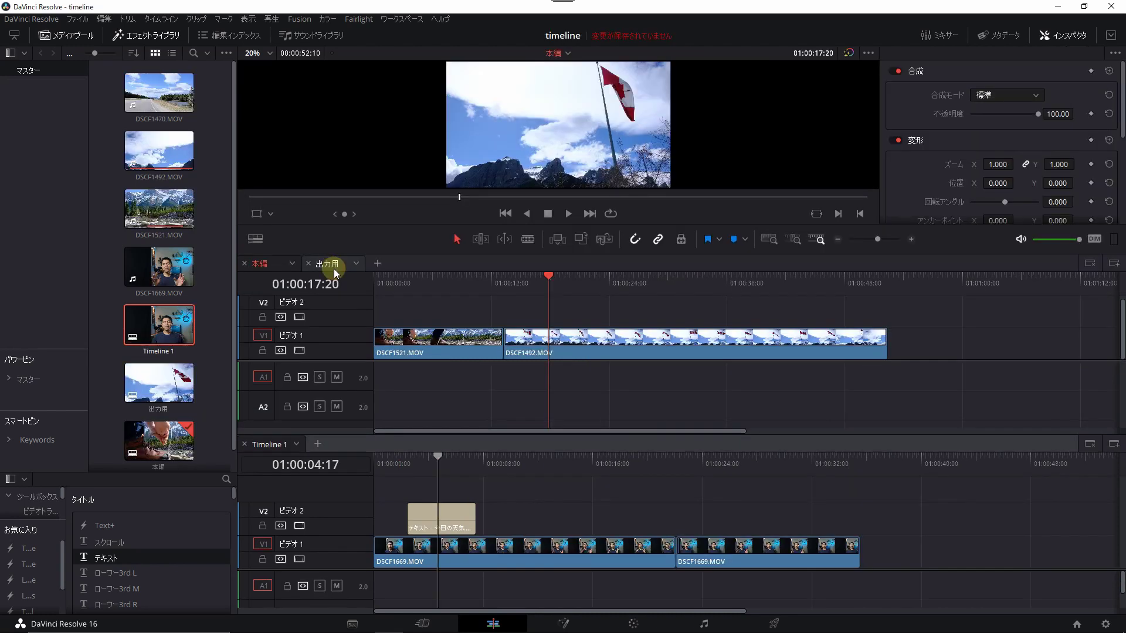
{"action": "left_click", "coordinate": [333, 269]}
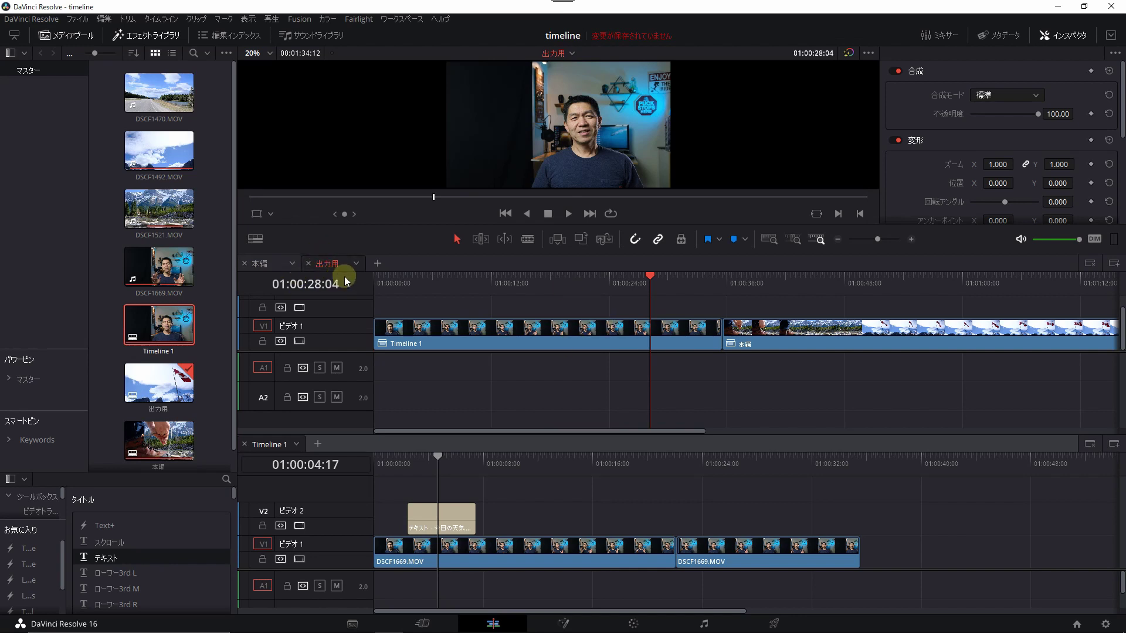
On the Deliver page, preview the opening, then choose the 出力用 timeline for rendering.
{"action": "left_click", "coordinate": [774, 623]}
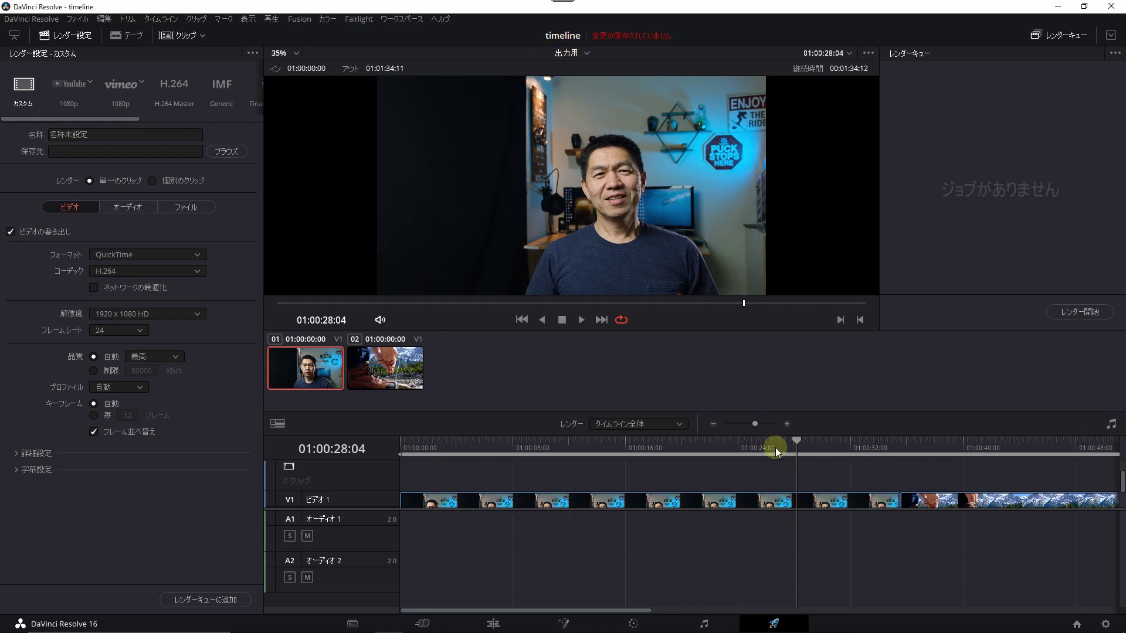
{"action": "left_click", "coordinate": [729, 448]}
{"action": "left_click", "coordinate": [588, 497]}
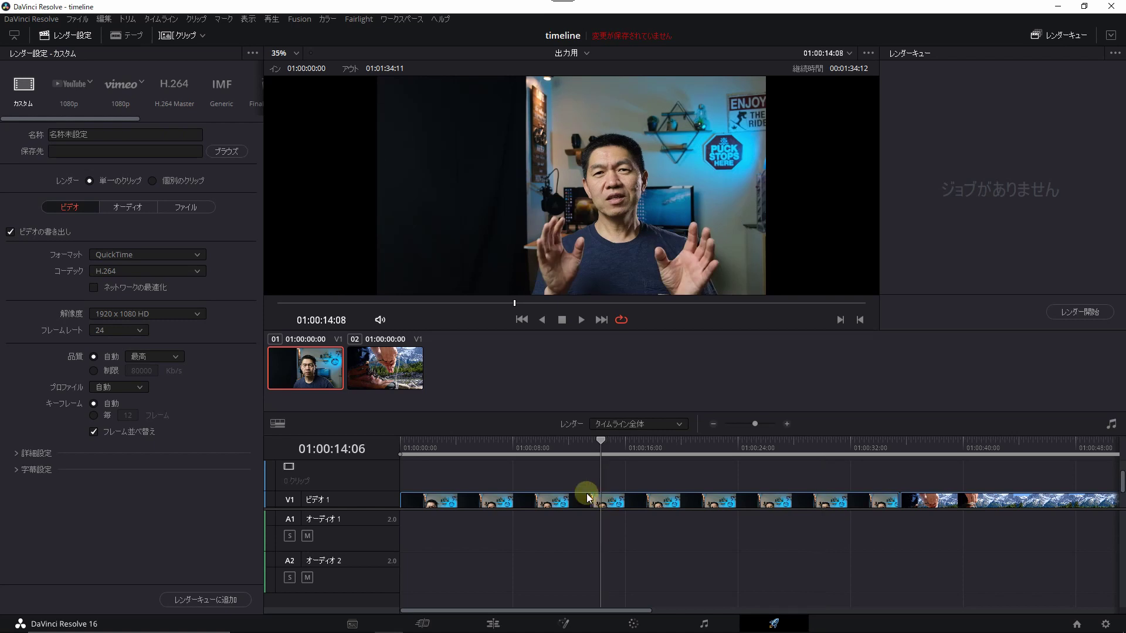
{"action": "left_click", "coordinate": [583, 53]}
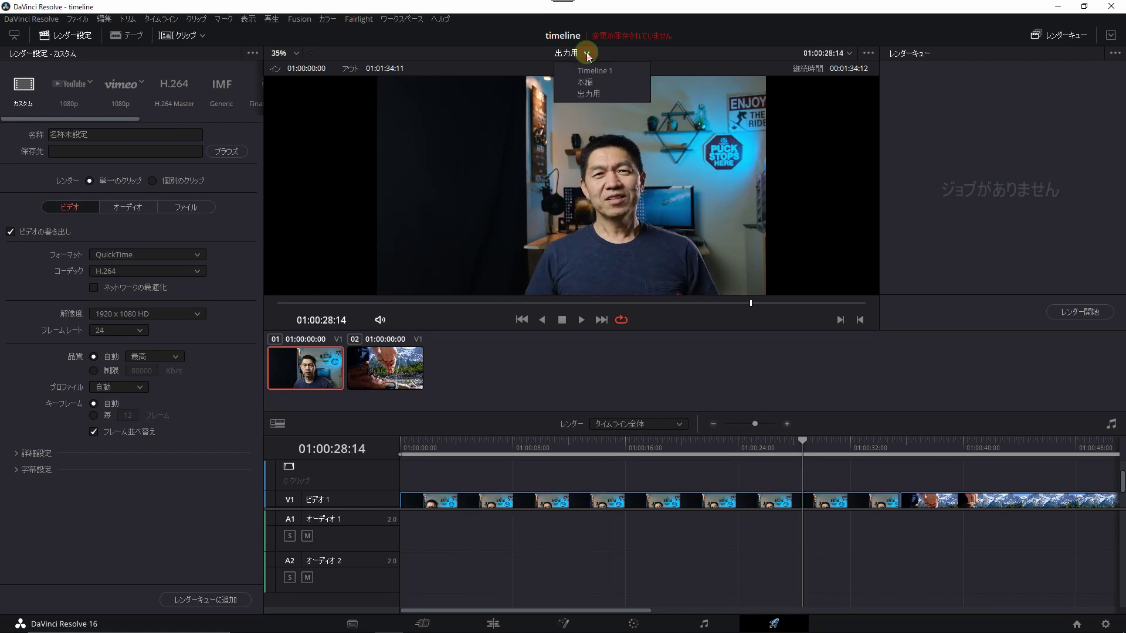
{"action": "left_click", "coordinate": [590, 95]}
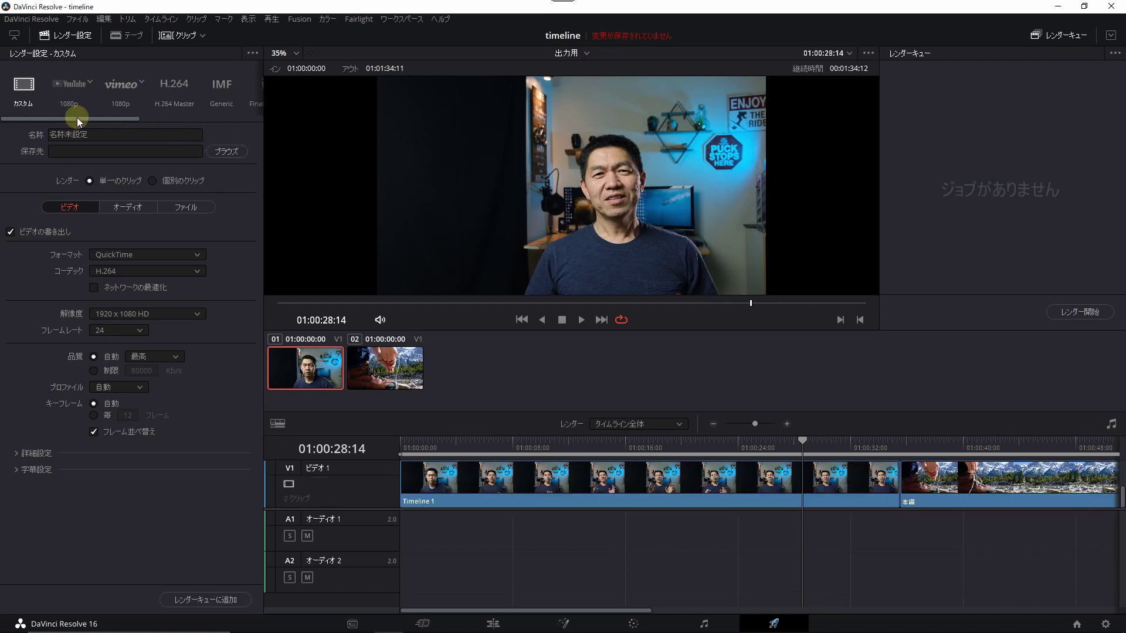
{"action": "key", "text": "shift+4"}
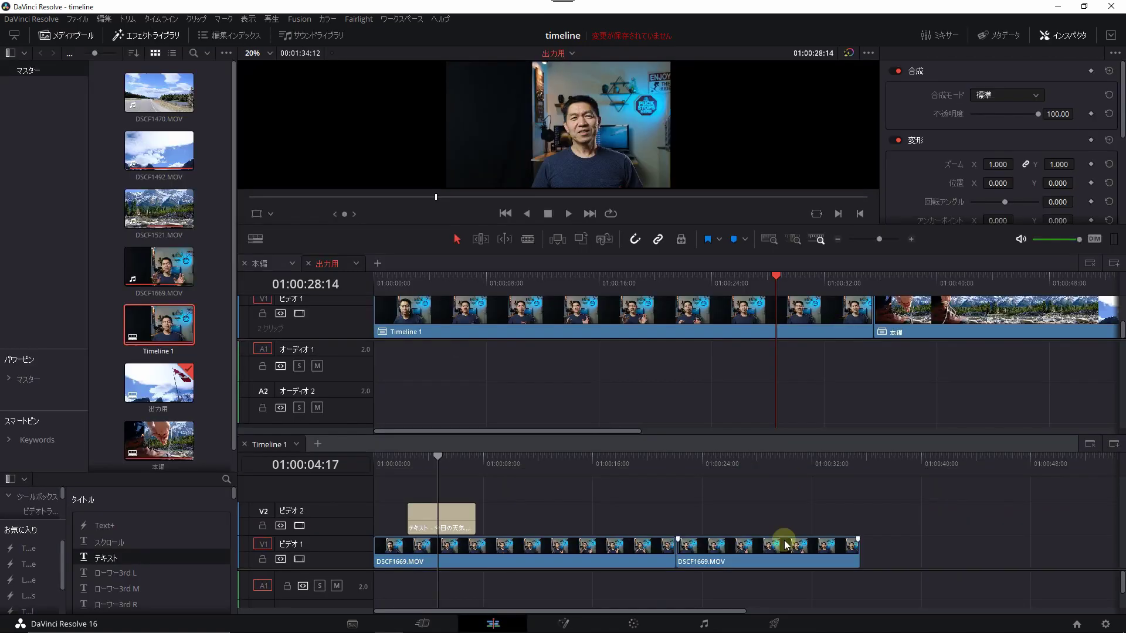